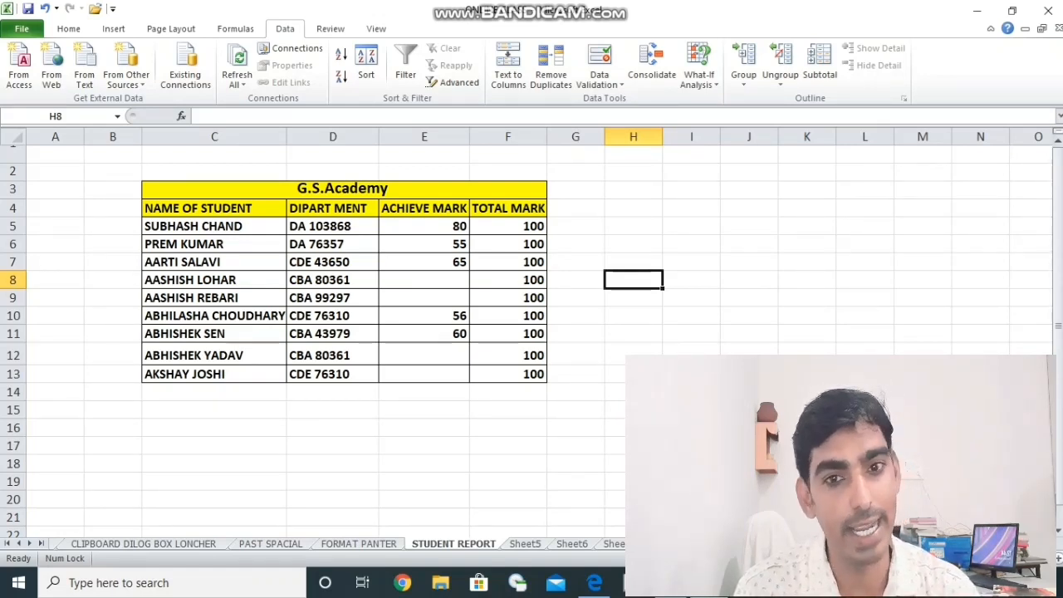
- Clear all the marks in the ACHIEVE MARK column of the G.S.Academy student table
left_click(438, 226)
left_click_drag(437, 226, 434, 343)
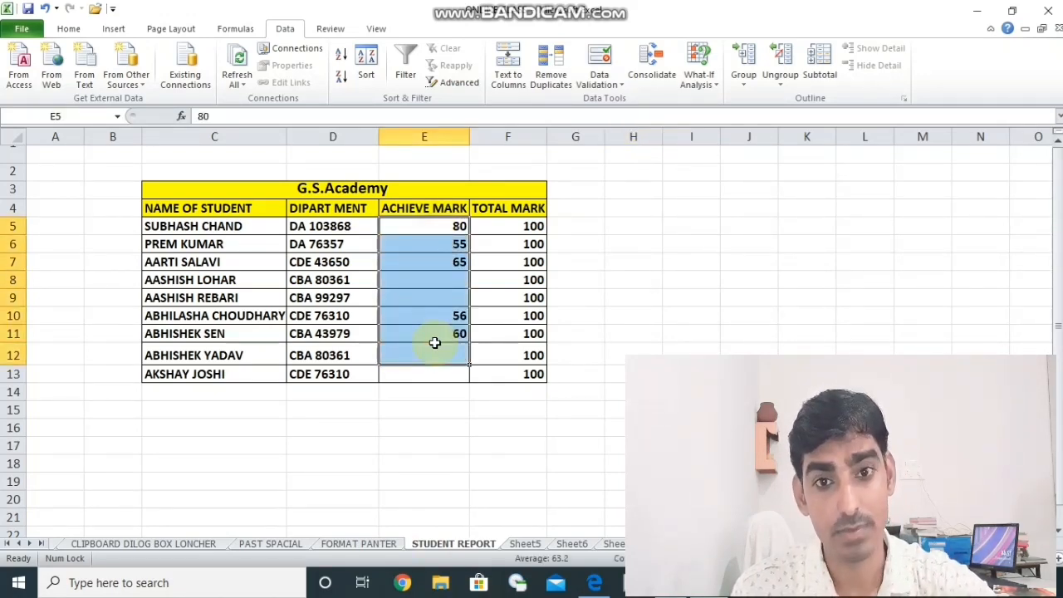
key("Delete")
left_click(556, 427)
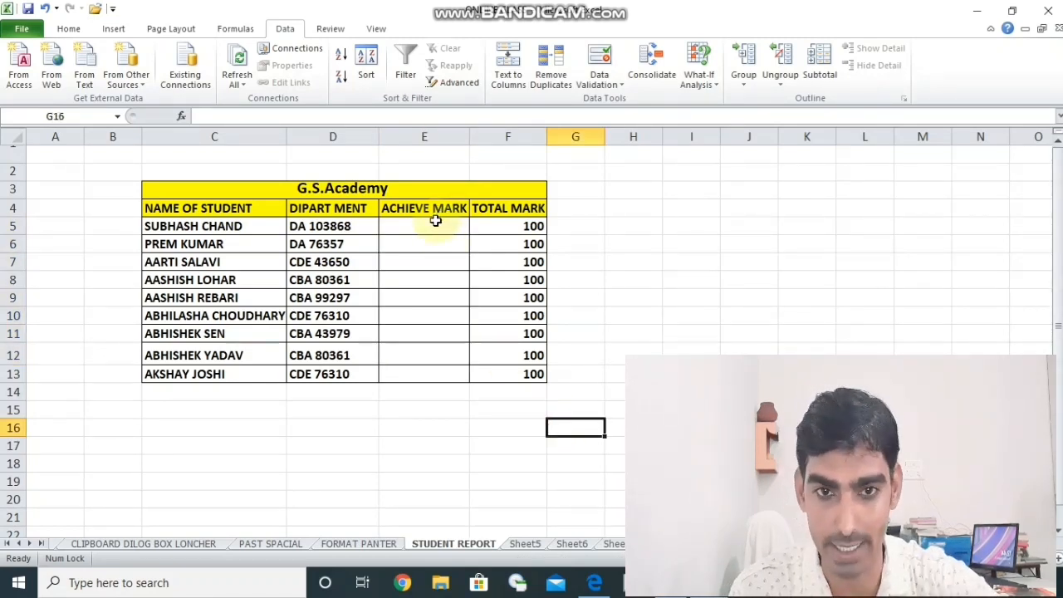
- Start a data validation rule for cells E5:E13 in the ACHIEVE MARK column that allows only whole numbers
left_click_drag(434, 222, 436, 375)
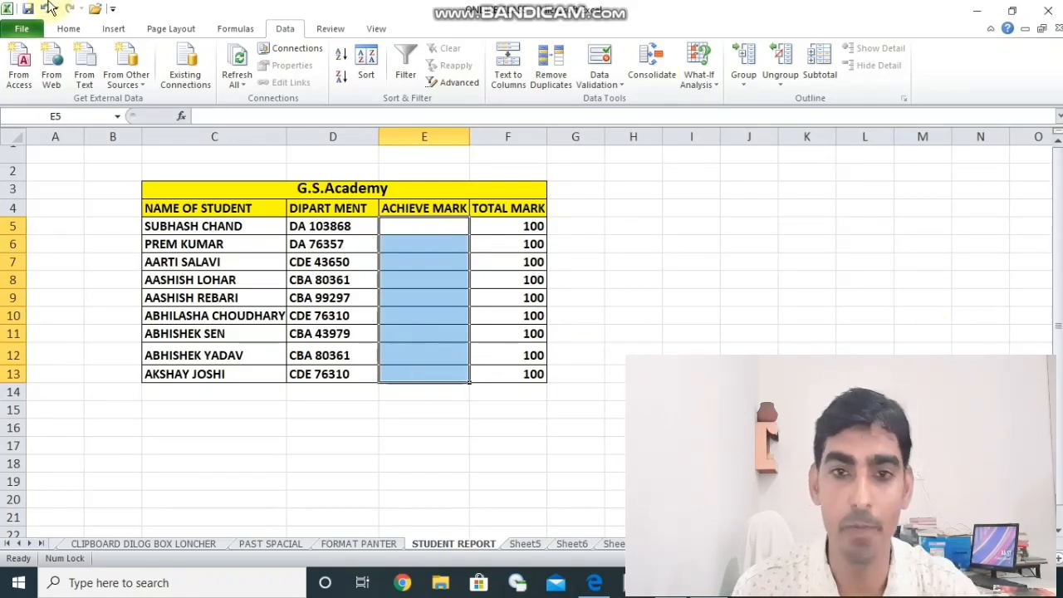
left_click(68, 28)
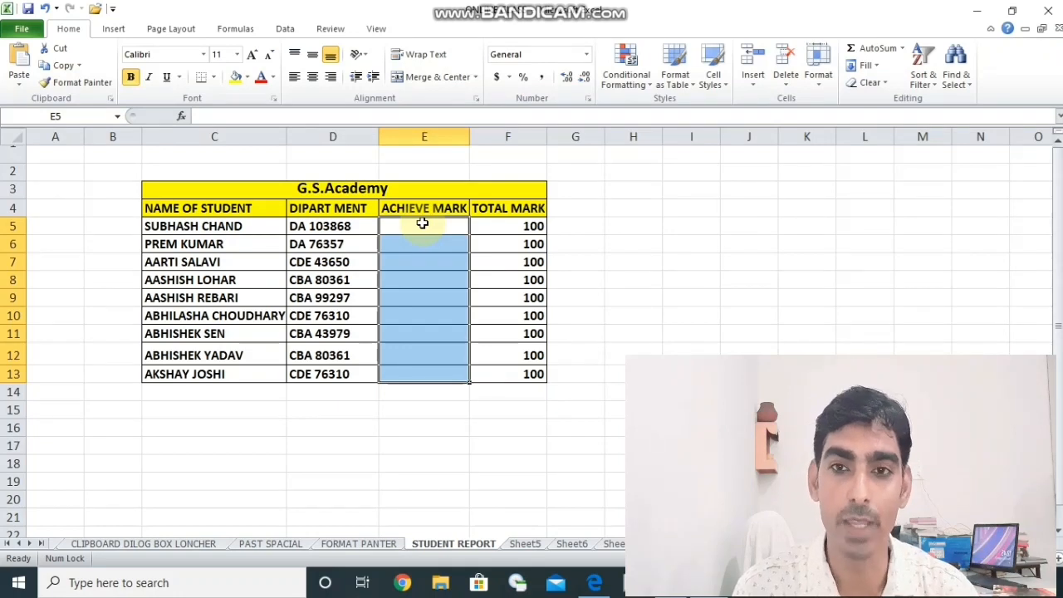
left_click(283, 32)
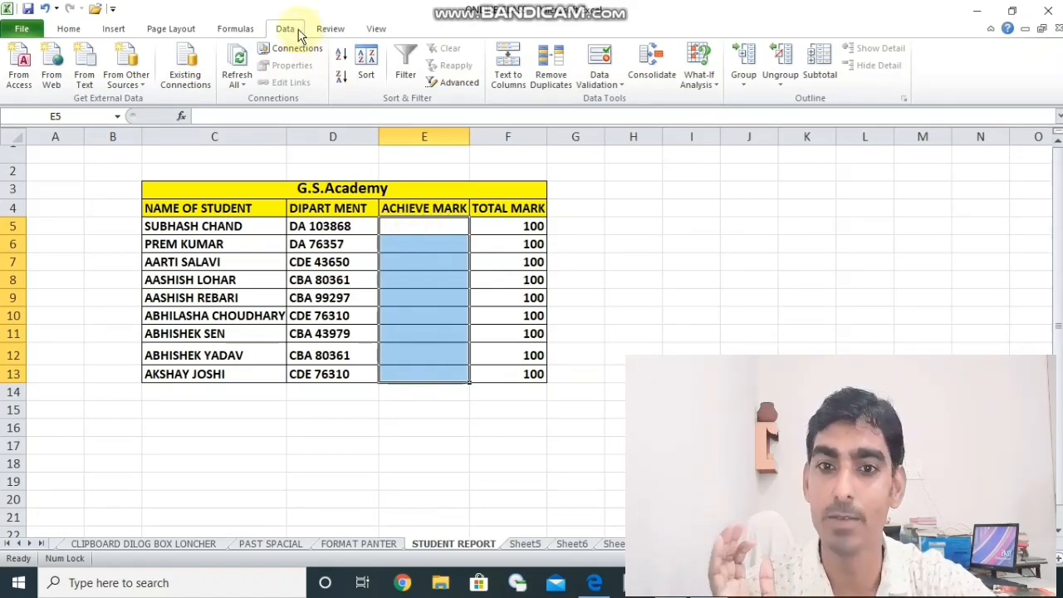
left_click(623, 89)
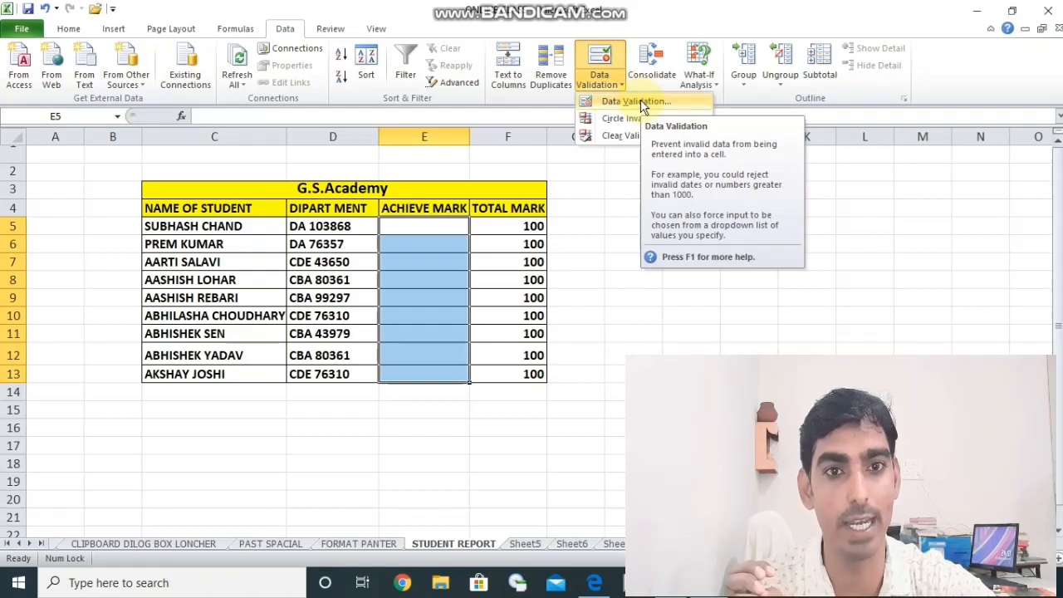
left_click(640, 101)
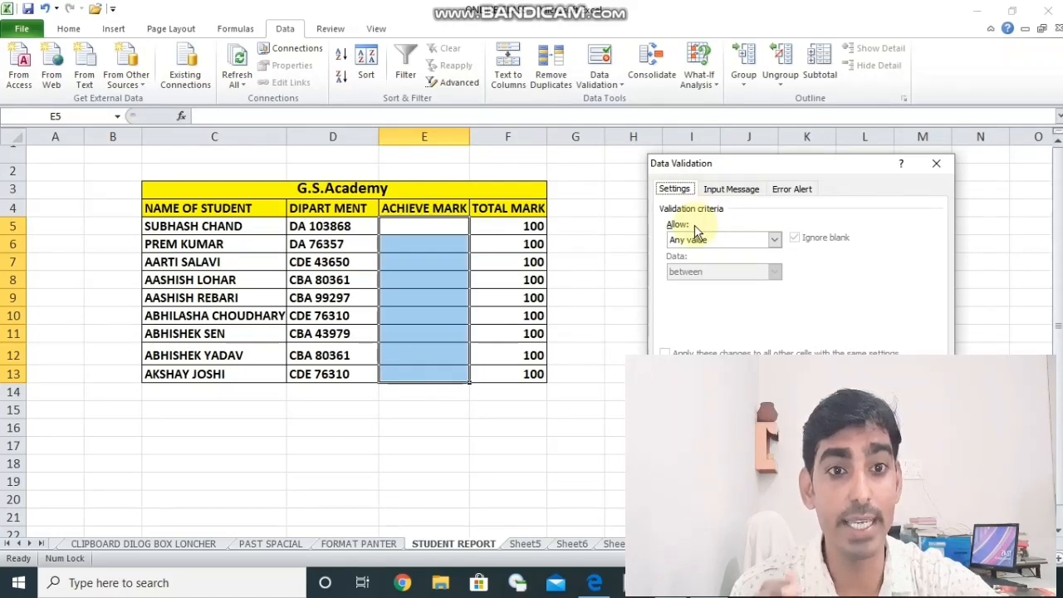
left_click(773, 240)
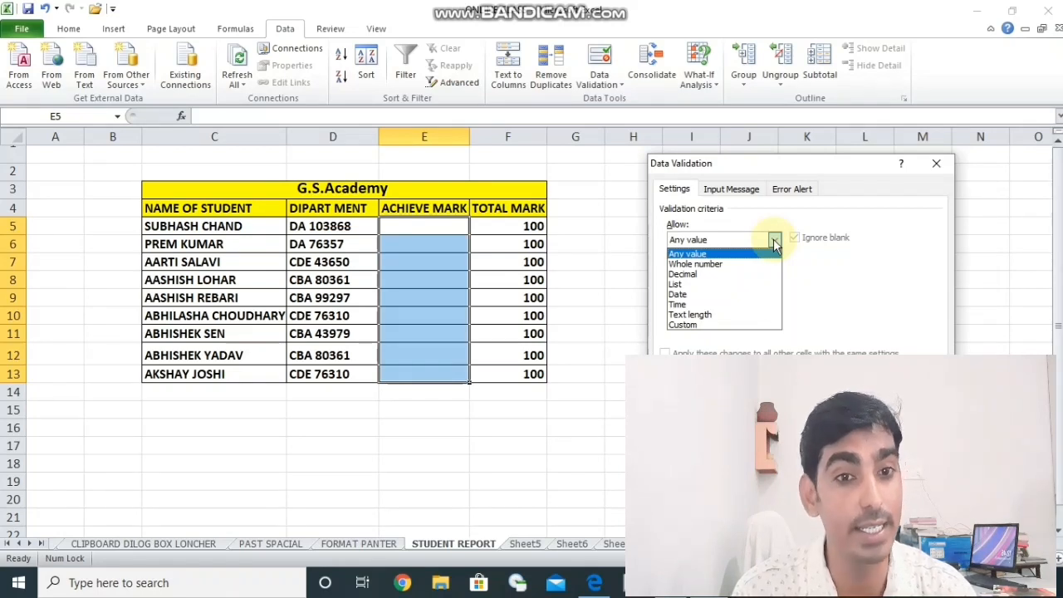
left_click(736, 263)
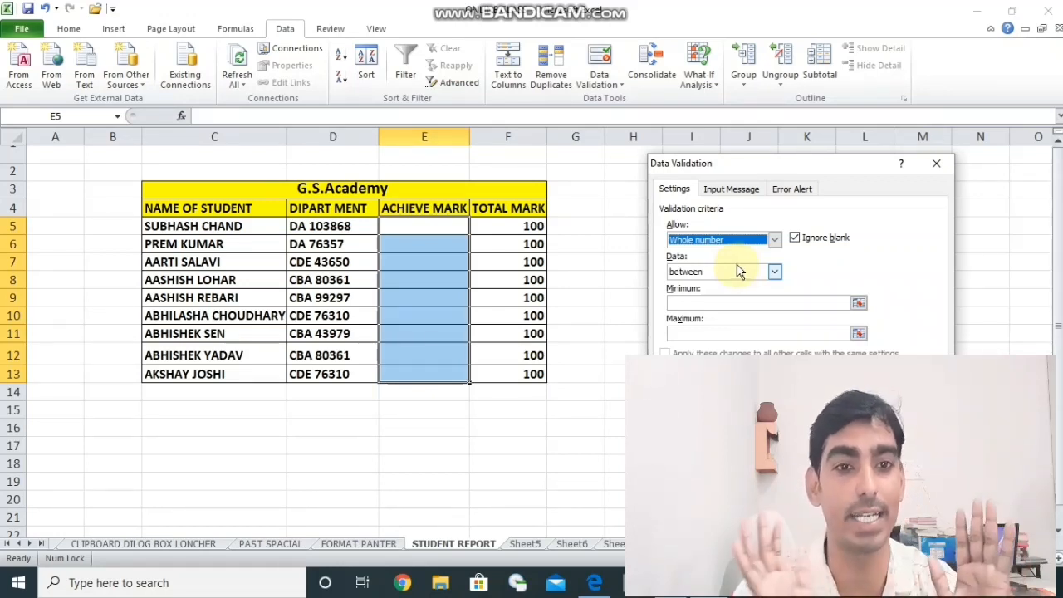
- Limit the whole-number rule to values between a minimum of 45 and a maximum of 98 and apply it
left_click(774, 272)
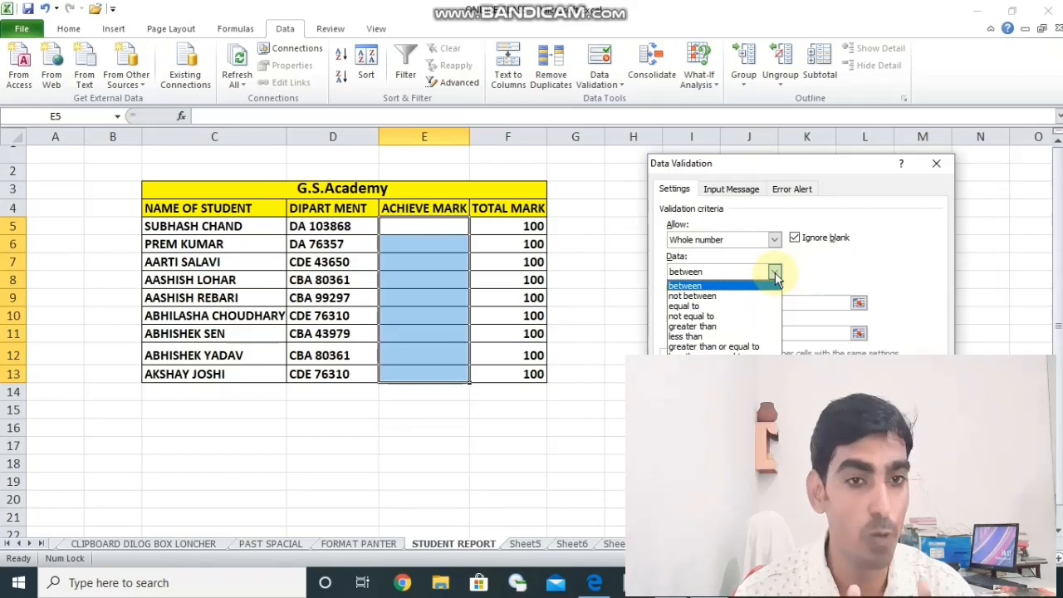
left_click(720, 287)
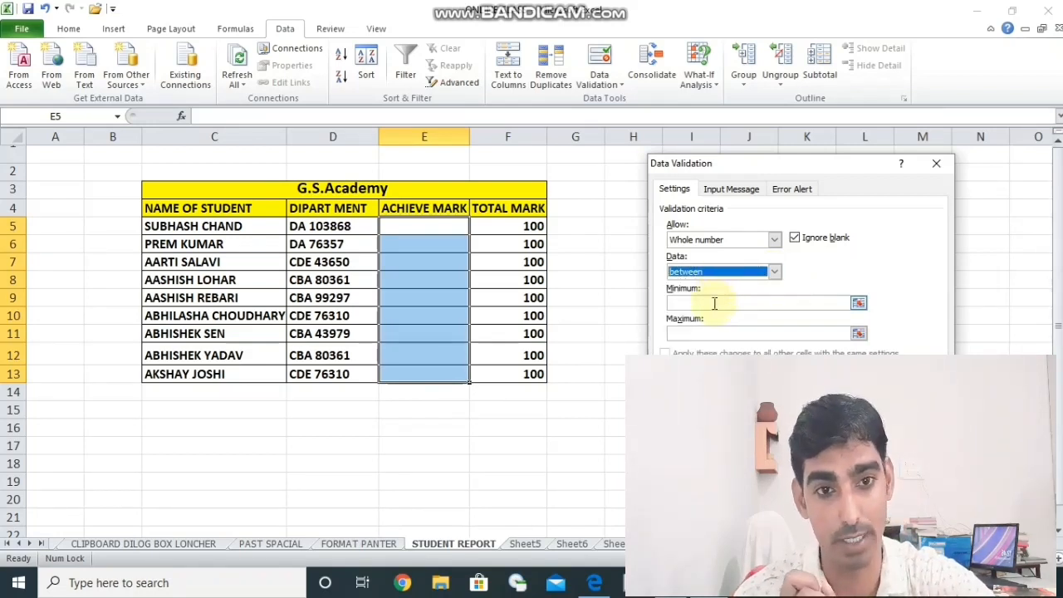
left_click(714, 302)
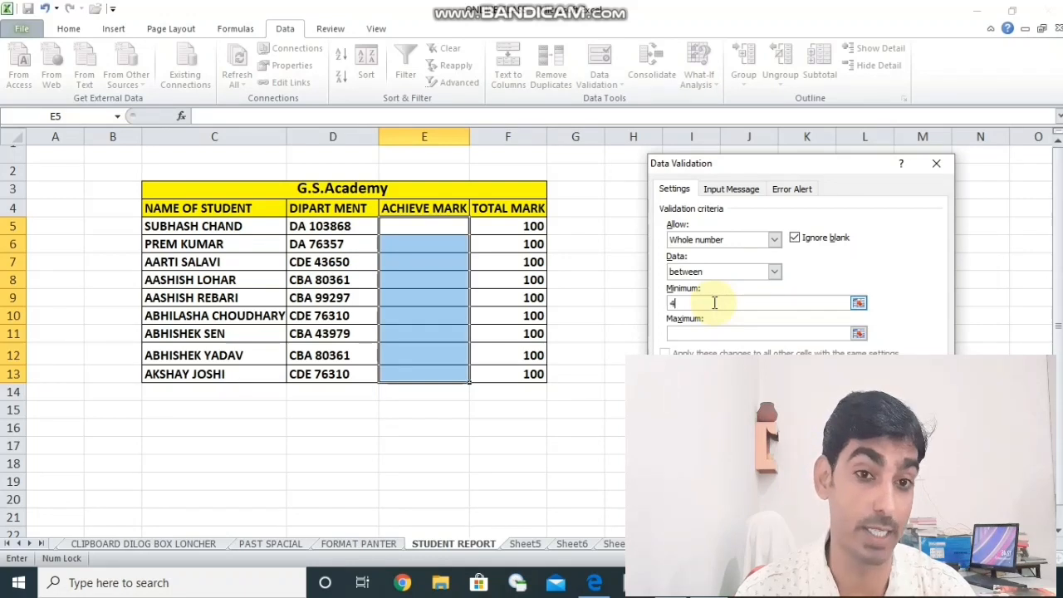
type("5")
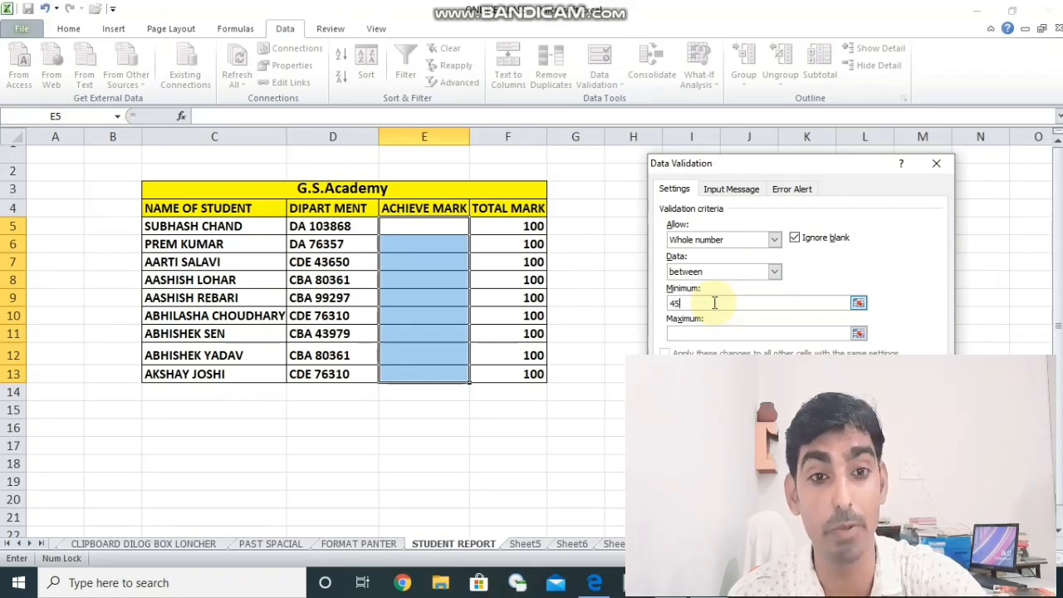
left_click(730, 334)
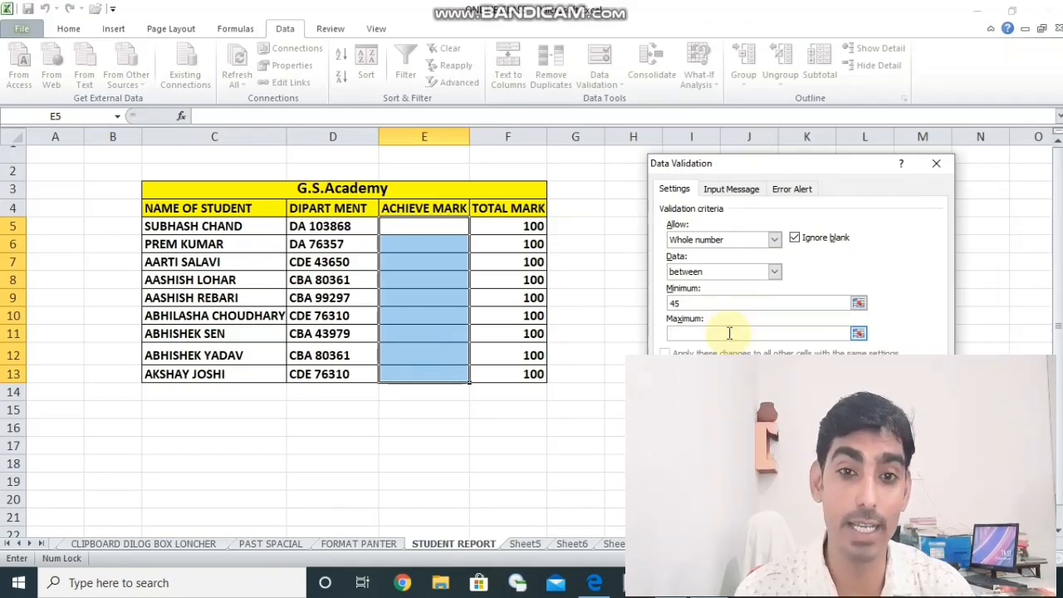
type("98")
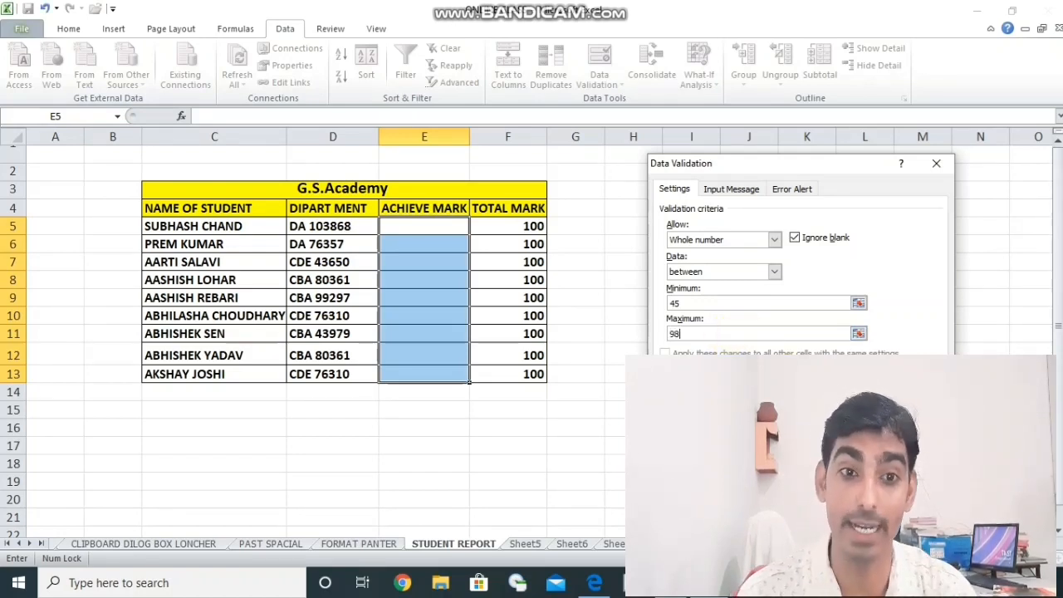
key("Return")
left_click(750, 374)
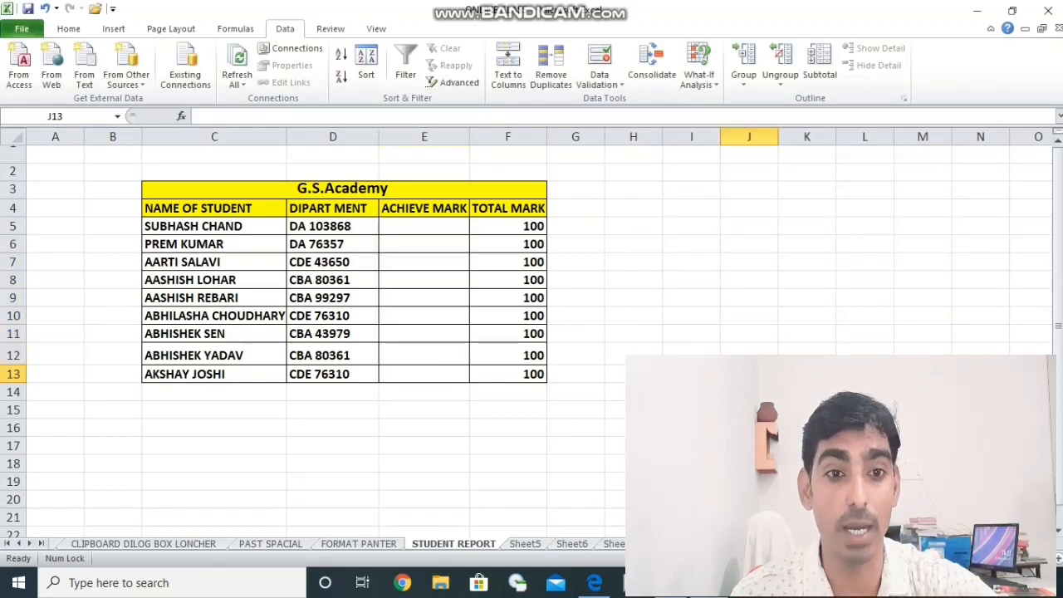
- Test the validation rule by trying to enter 44 in cell E5, and clear the entry
left_click(421, 244)
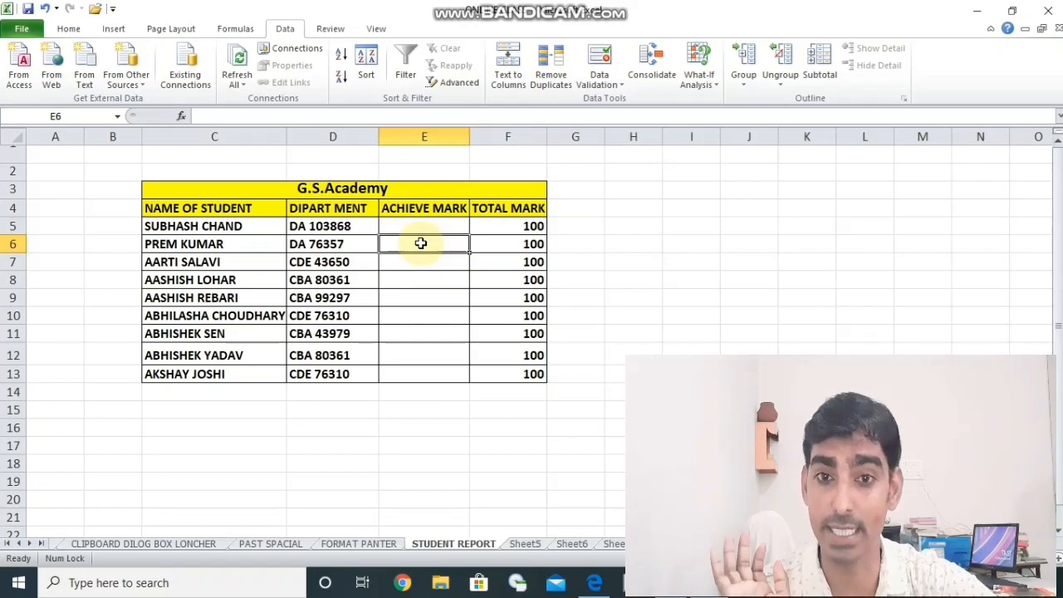
left_click(422, 226)
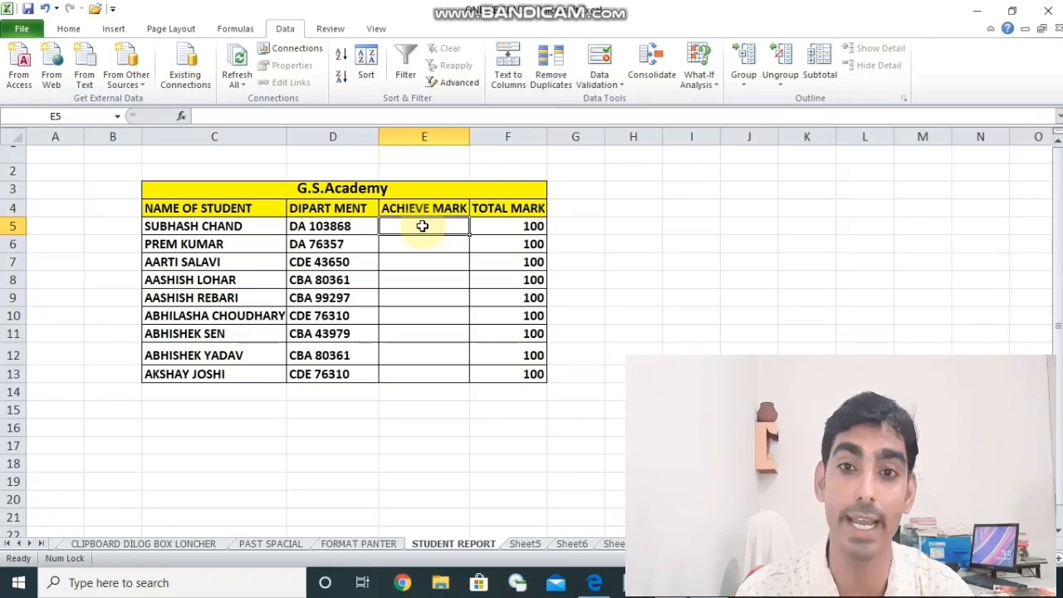
type("44")
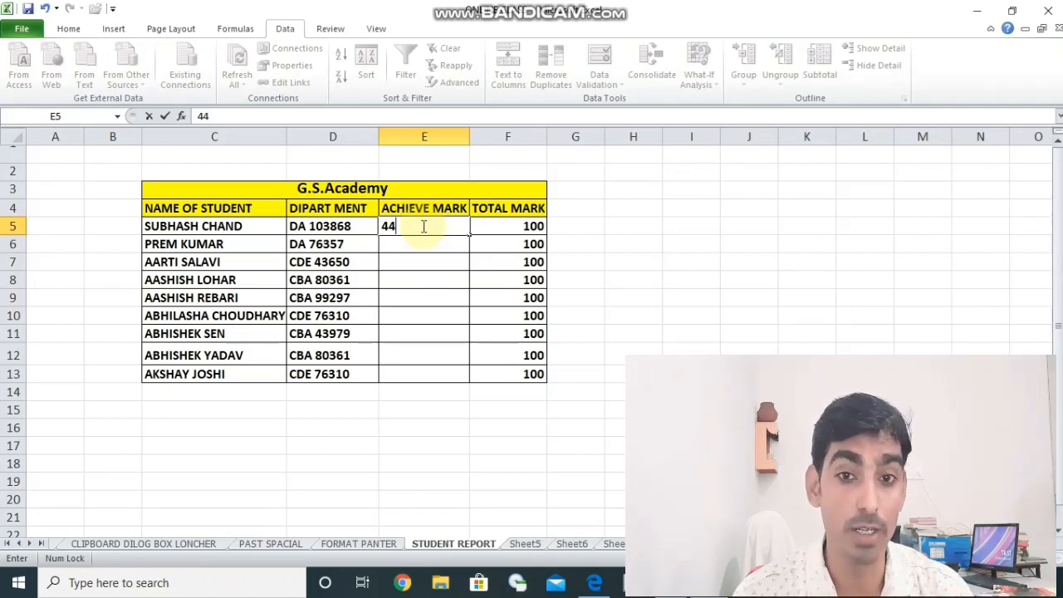
key("Return")
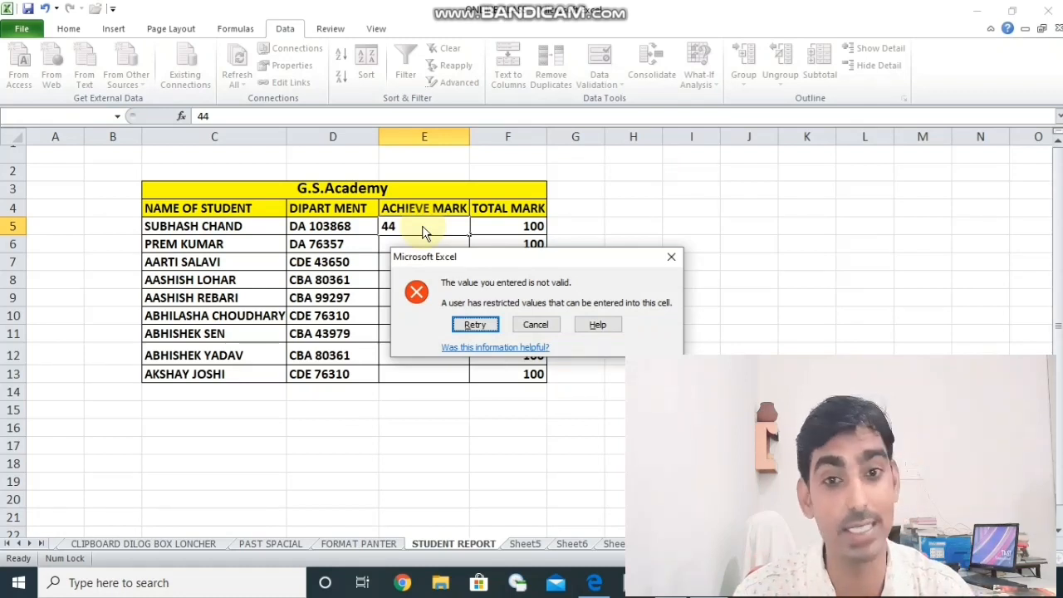
key("Return")
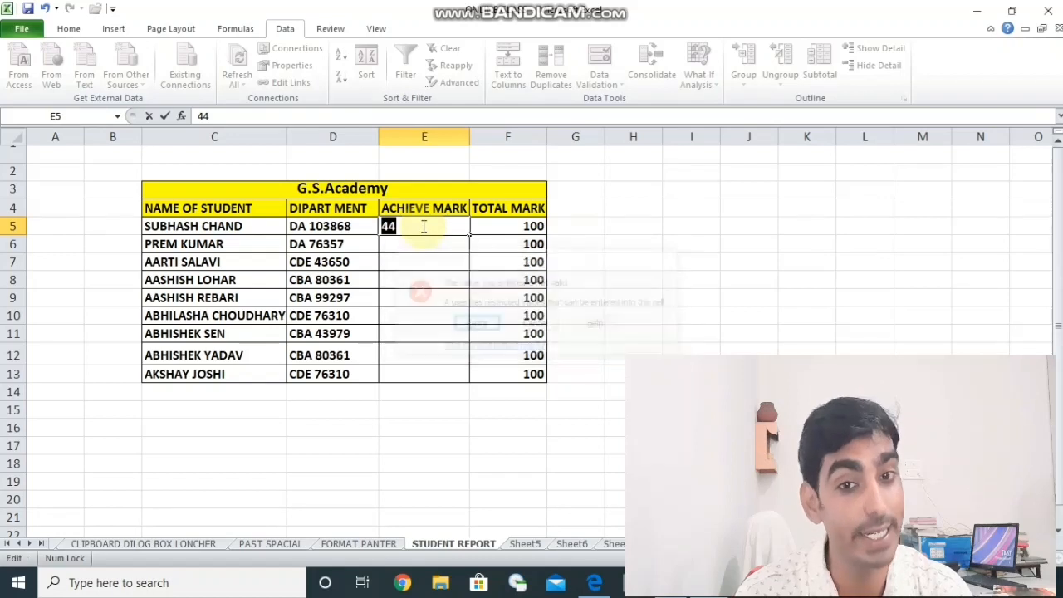
key("BackSpace")
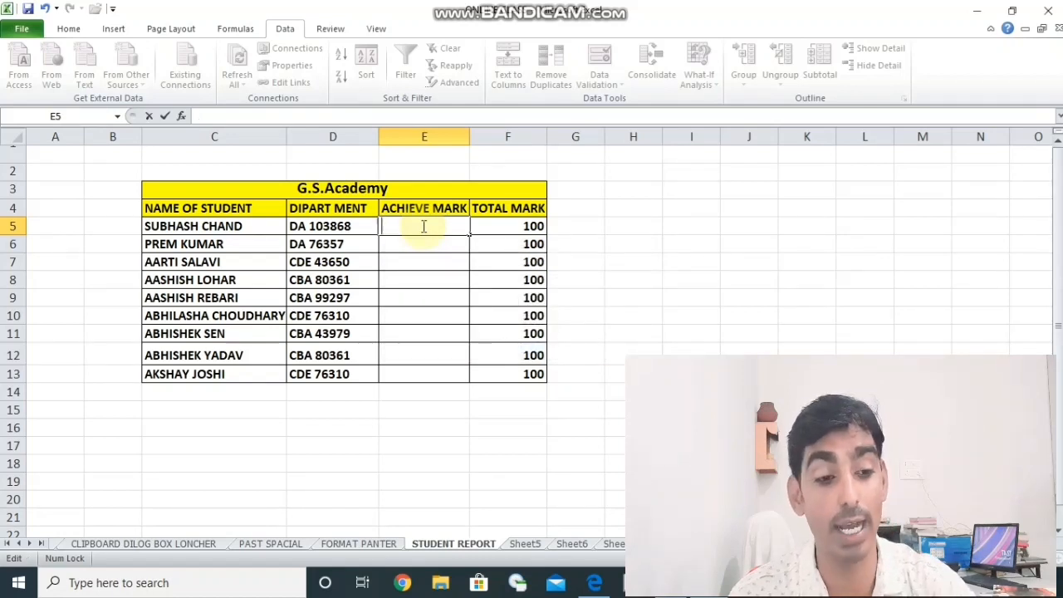
- Test the upper limit by trying to enter 99 in cell E5, and clear the entry
type("99")
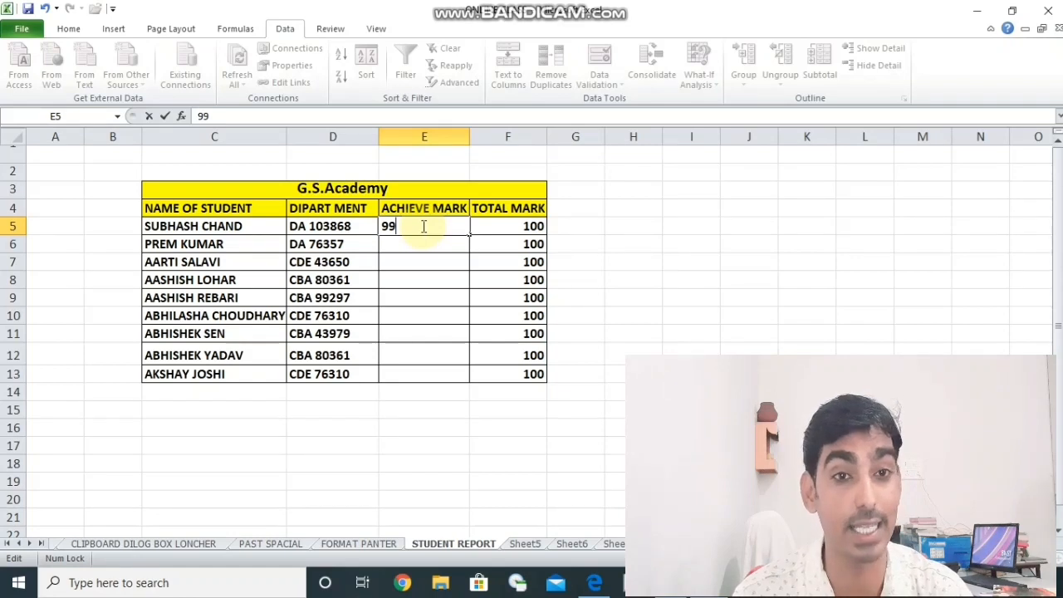
key("Return")
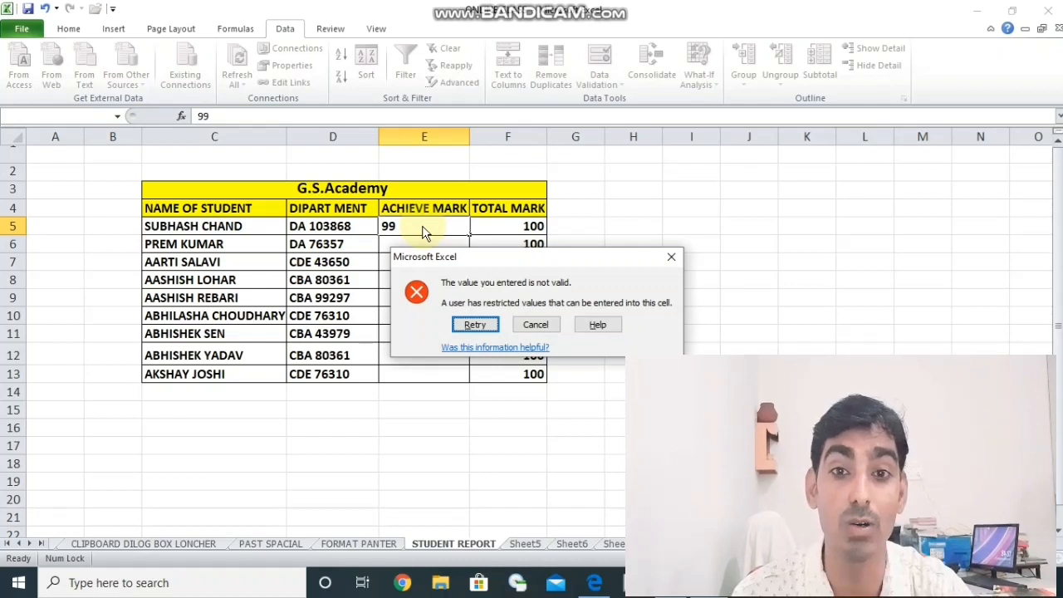
key("Return")
key("BackSpace")
- Enter the achieved marks 45, 55 and 96 in cells E5, E6 and E7
type("45")
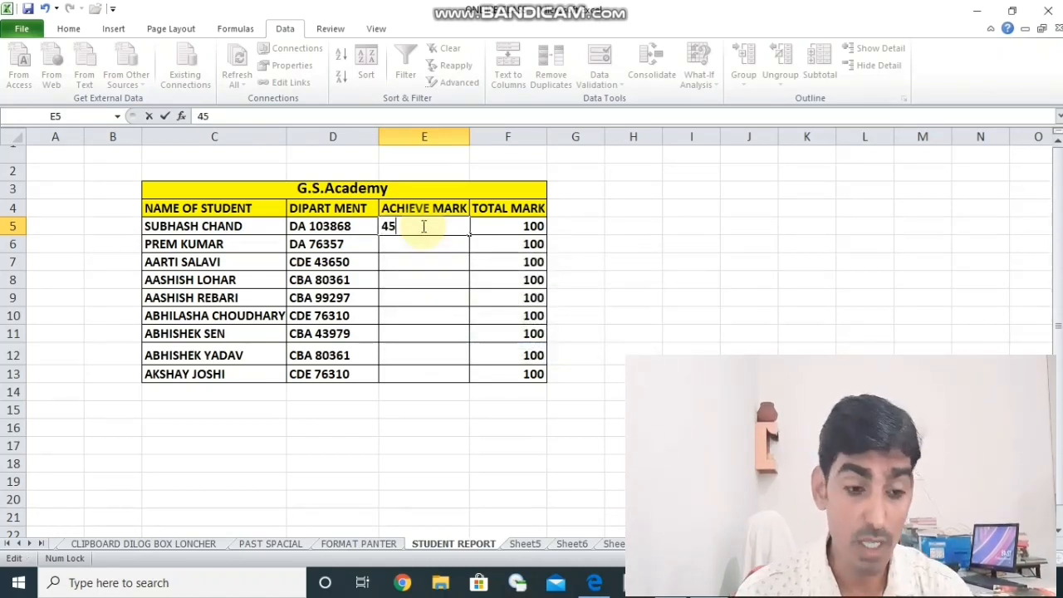
key("Return")
type("55")
key("Return")
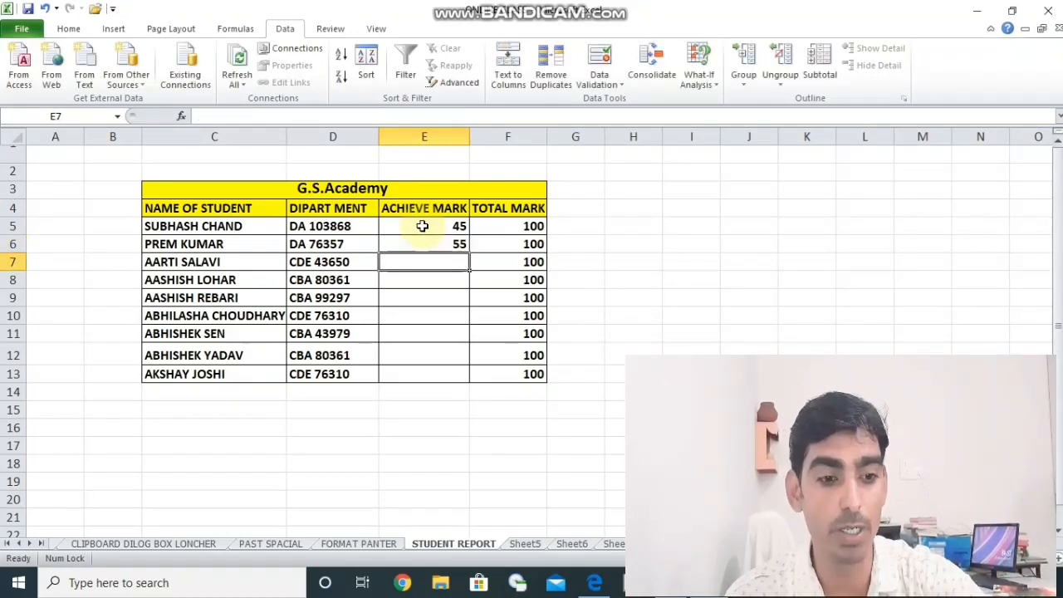
type("96")
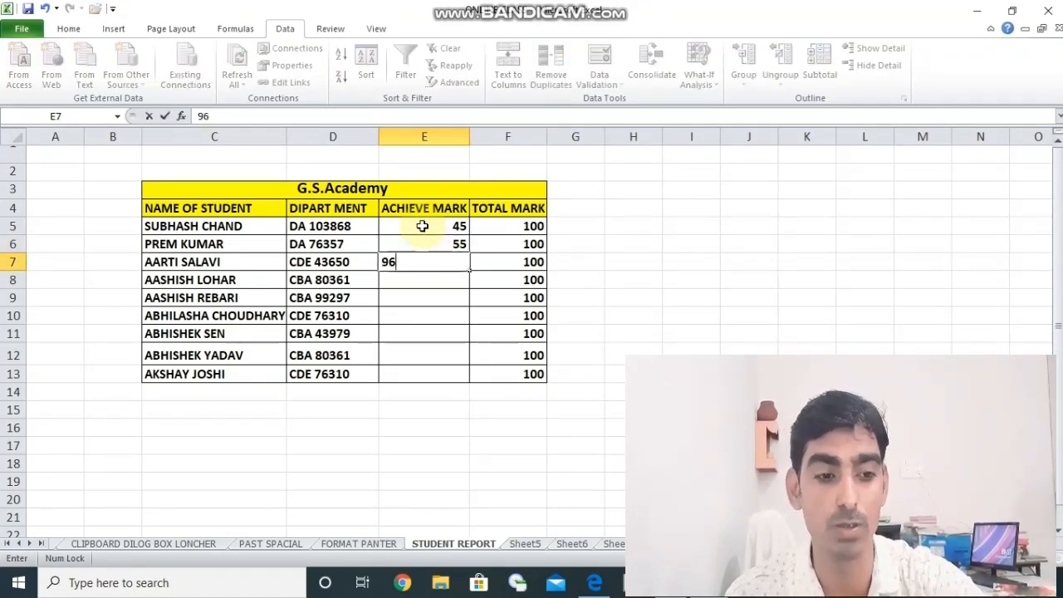
key("Return")
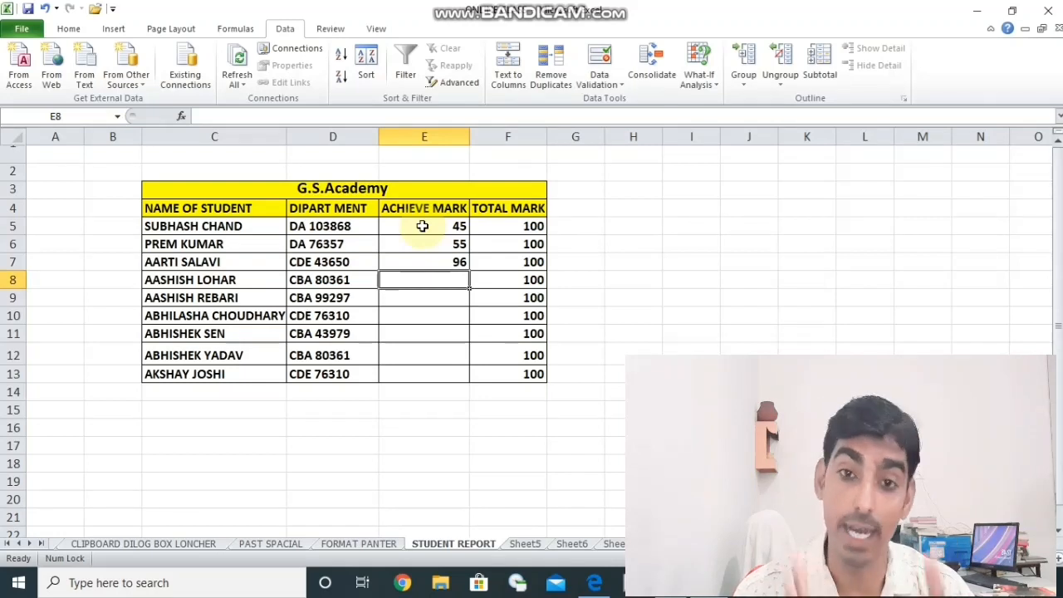
- Open data validation for cells E5 to E13 and give the input message the title "information"
left_click(423, 226)
left_click_drag(422, 226, 428, 373)
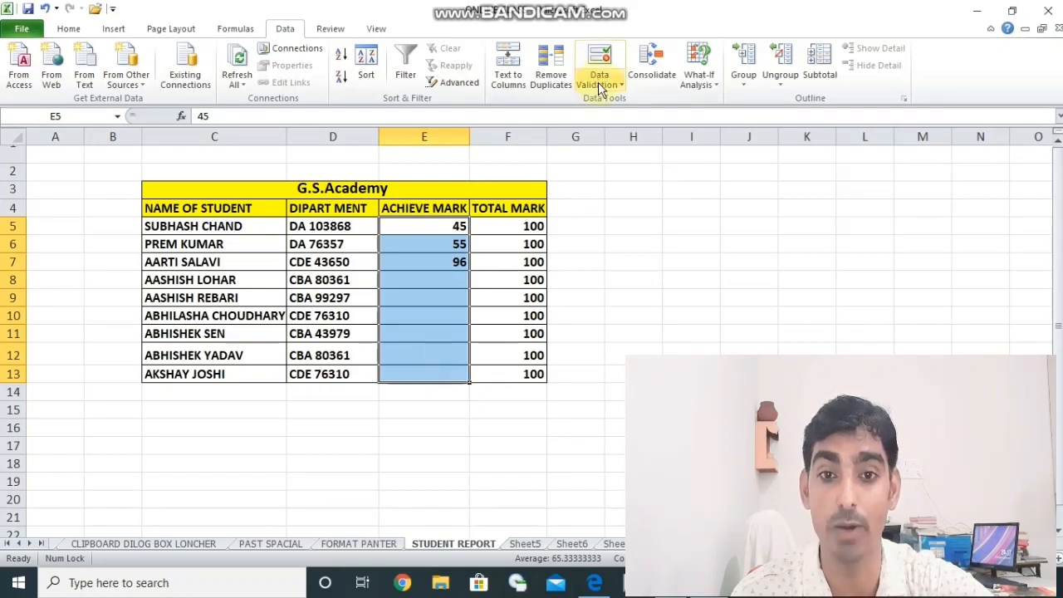
left_click(598, 81)
left_click(632, 101)
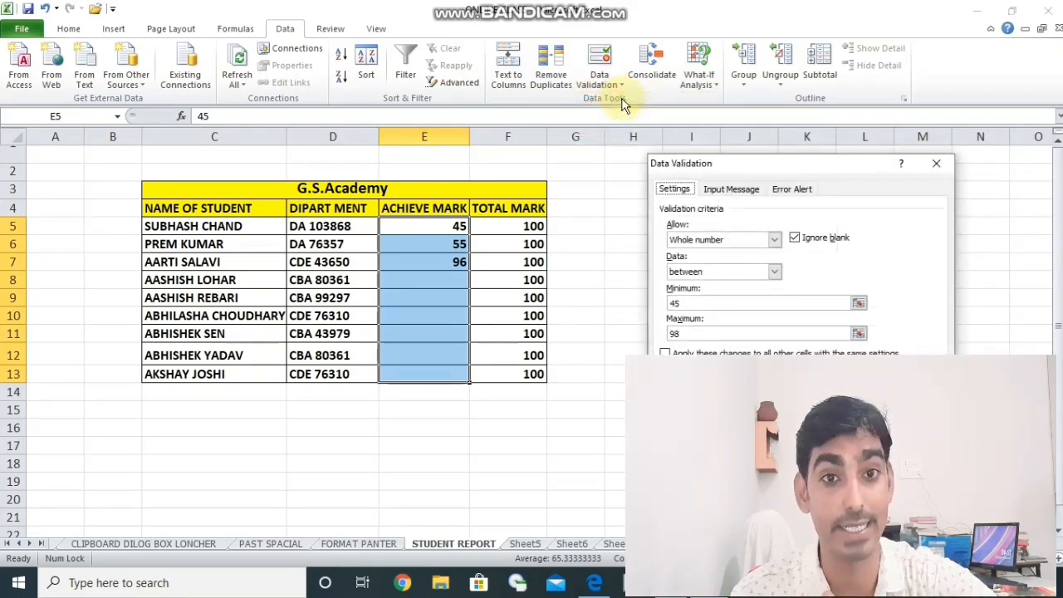
left_click(717, 189)
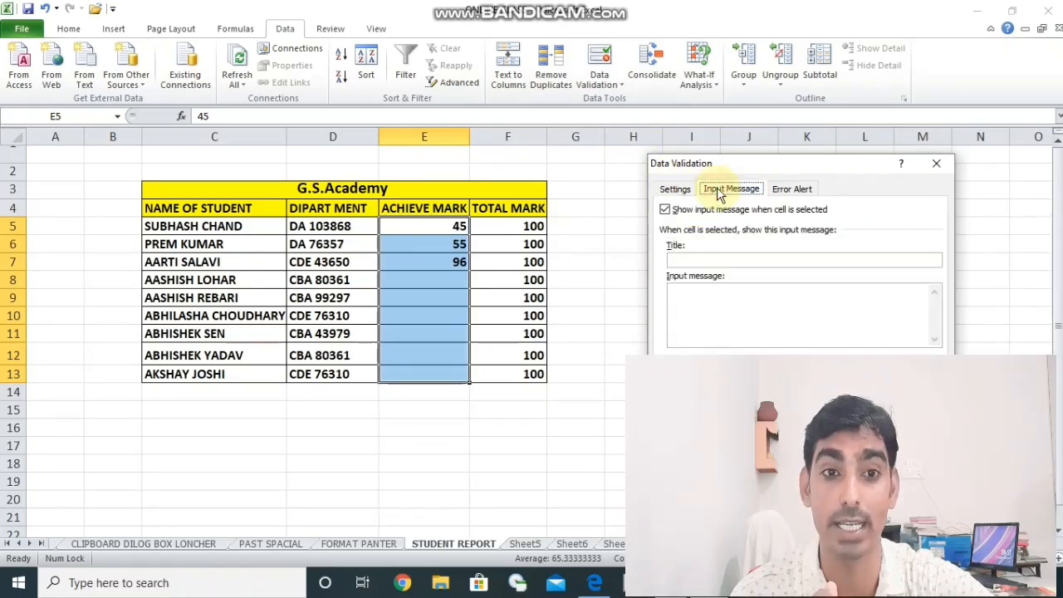
left_click(716, 261)
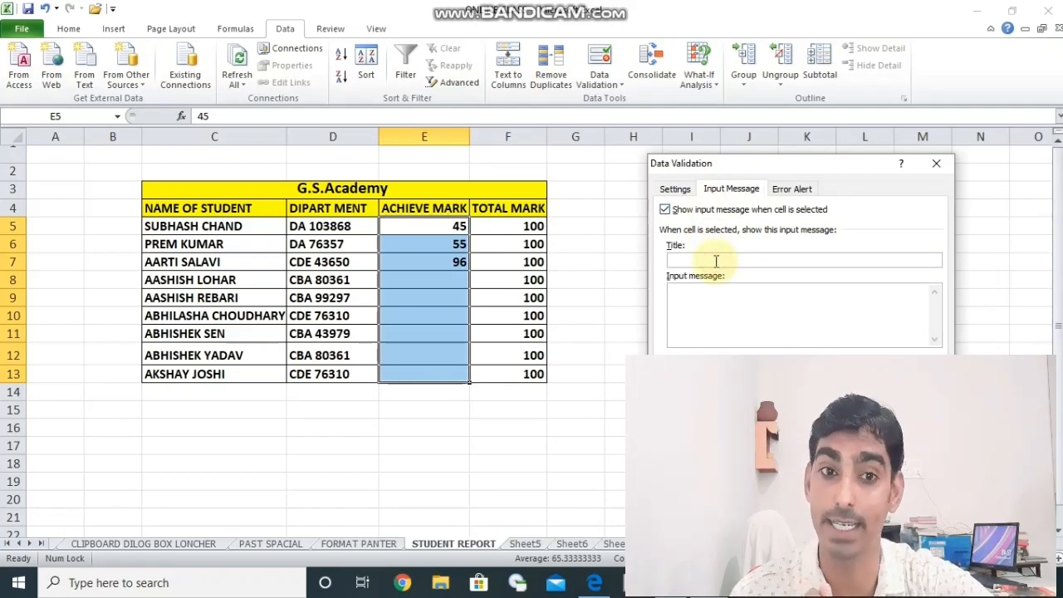
type("inf")
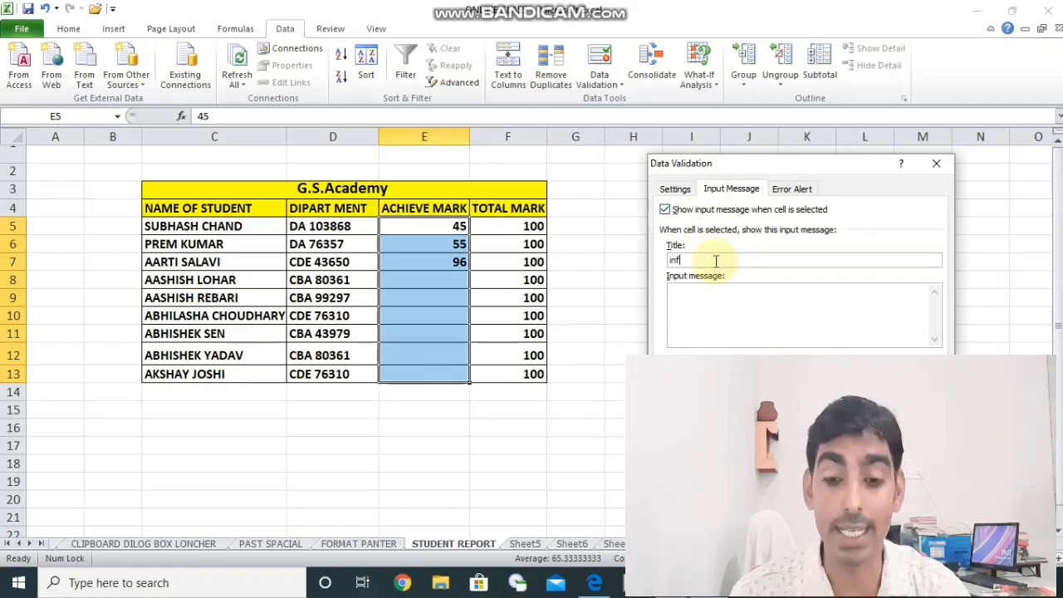
type("ormation")
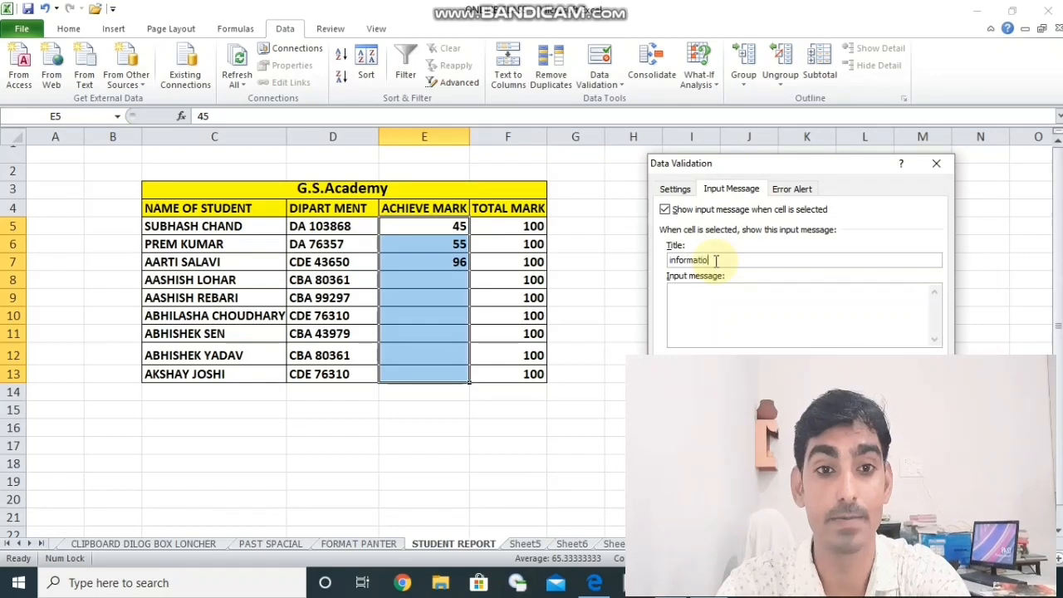
- Enter "Achieve Mark is valid 45 to 98" as the input message text and apply the validation settings
left_click(714, 301)
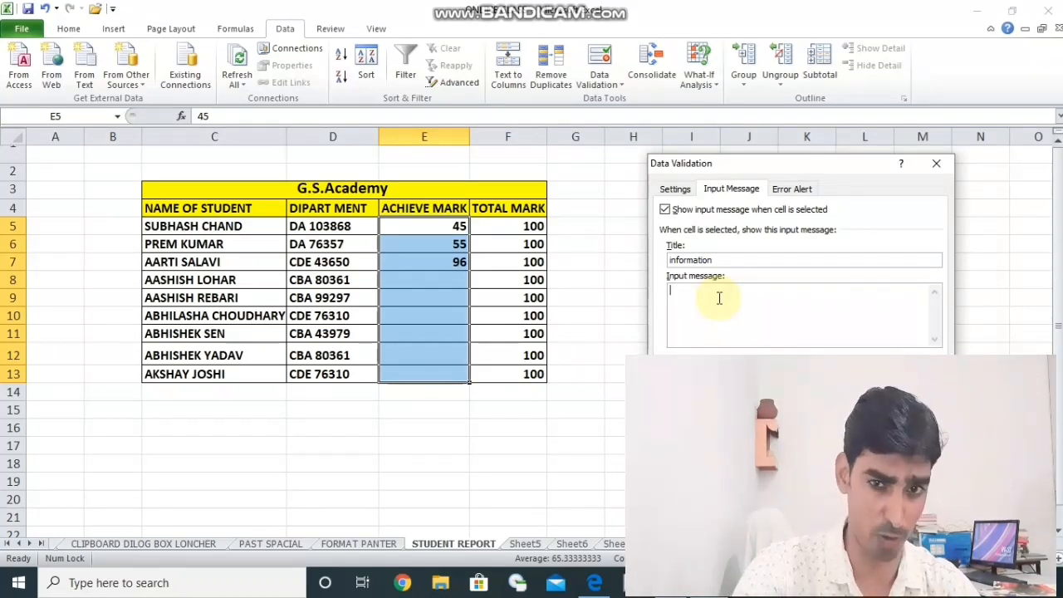
type("Achi")
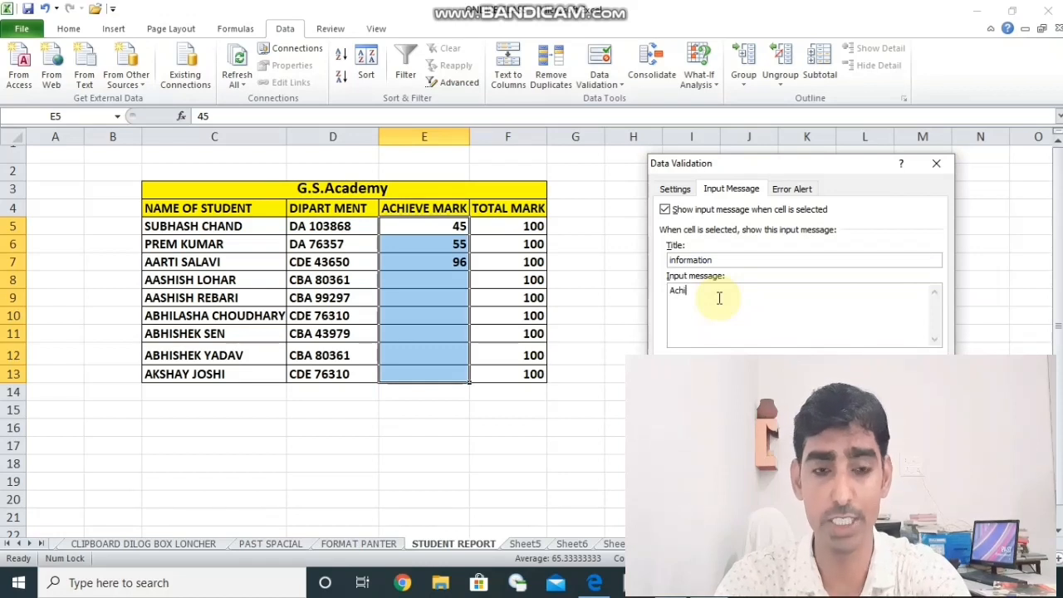
type("eve Mark")
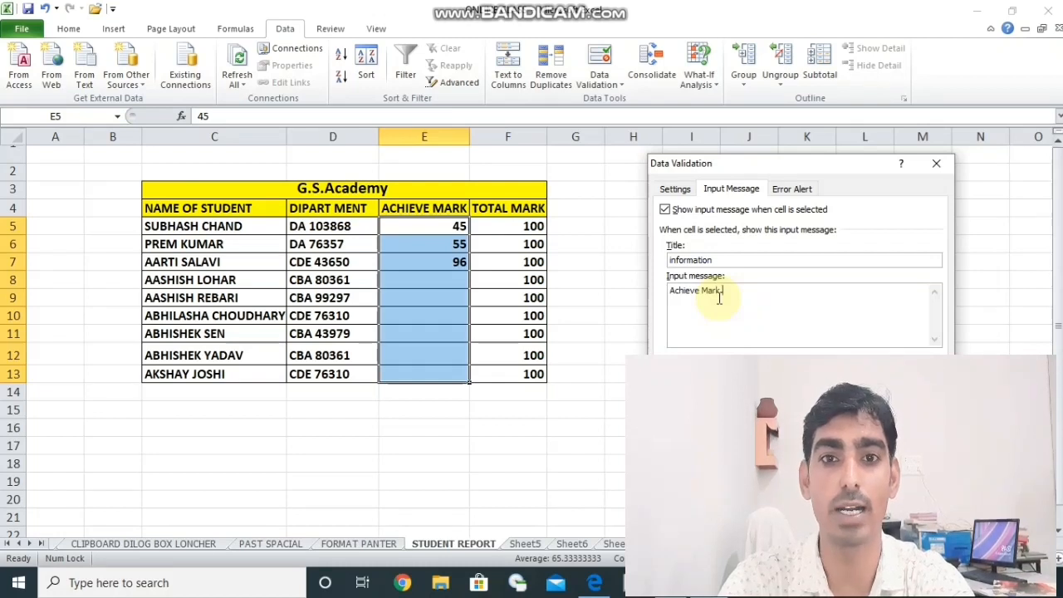
type(" is ")
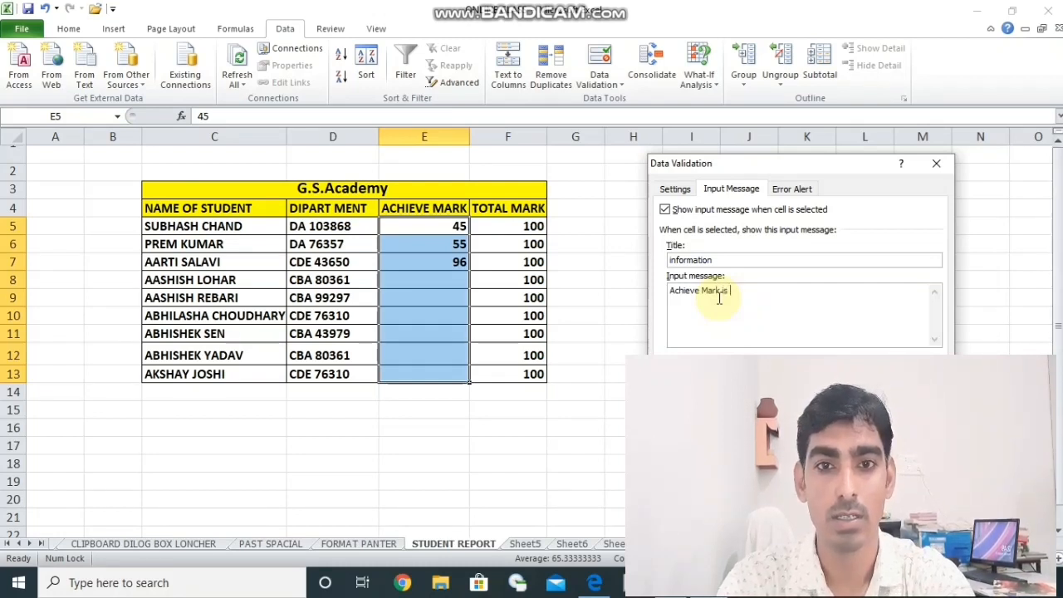
type("valid ")
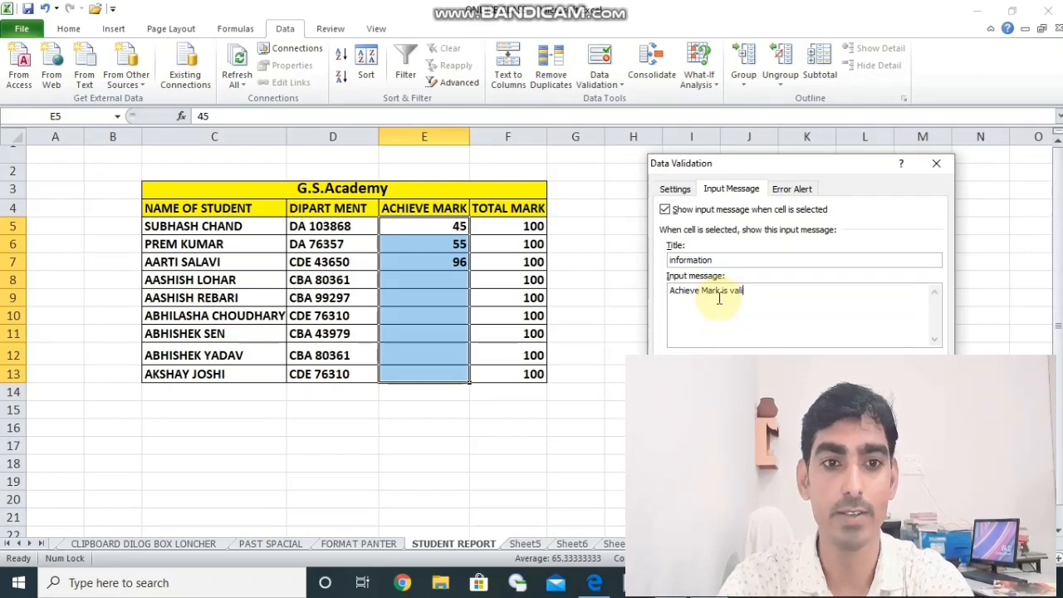
type("45 t")
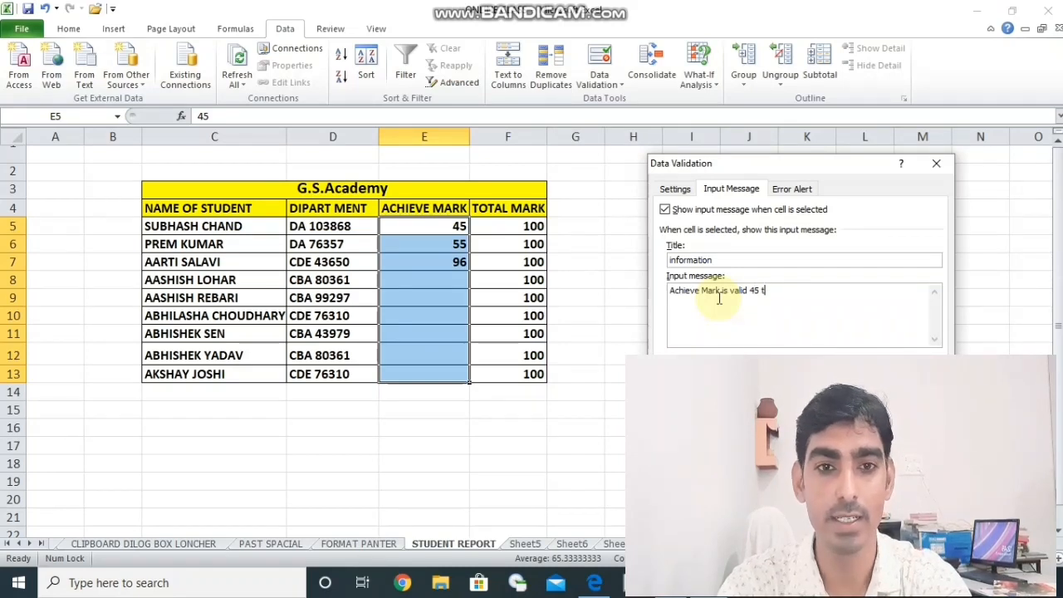
type("o 98")
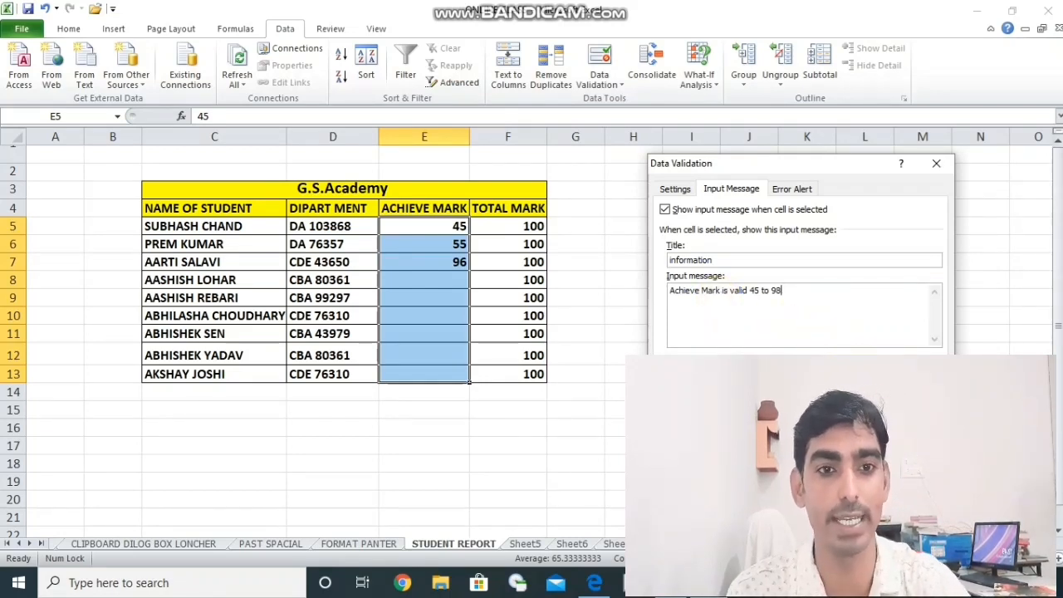
key("Return")
- Select various empty cells outside the student table to check whether the input message appears there
left_click(449, 514)
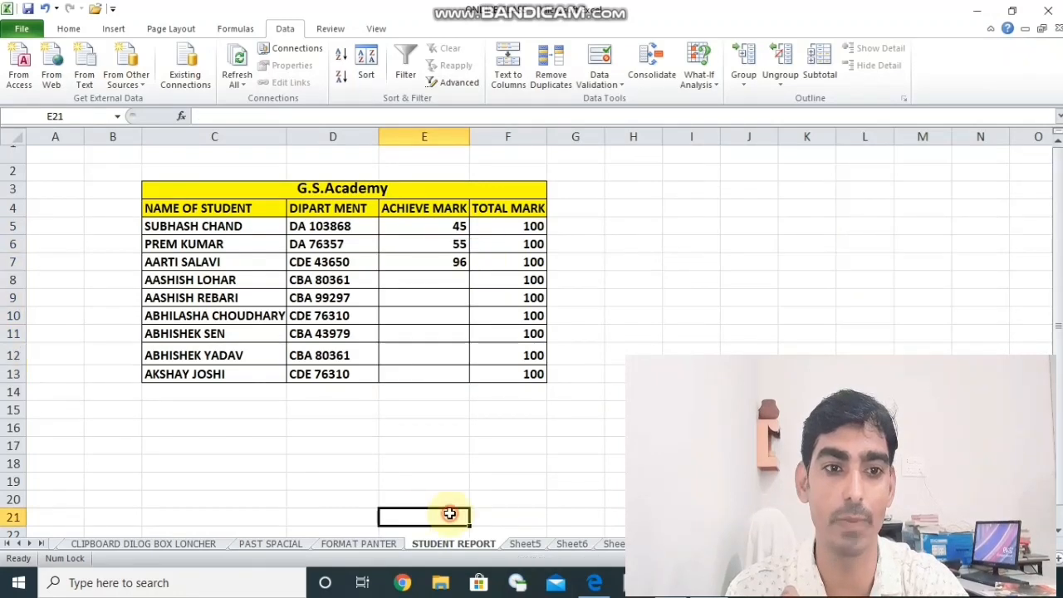
left_click(687, 350)
left_click(702, 299)
left_click(619, 350)
left_click(424, 462)
left_click(280, 462)
left_click(591, 428)
left_click(727, 306)
left_click(667, 243)
left_click(750, 223)
left_click(727, 300)
left_click(686, 334)
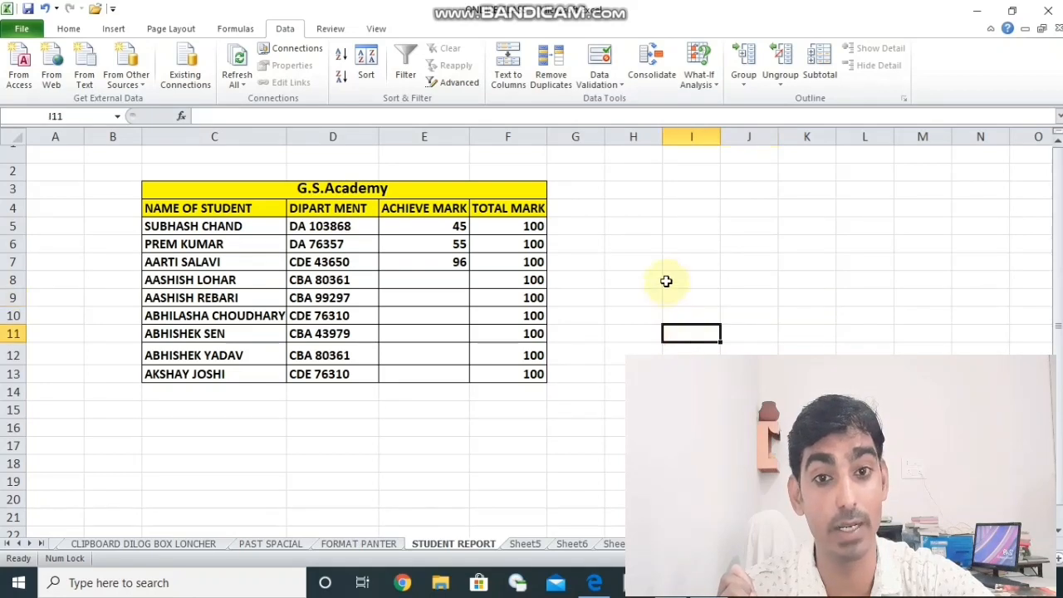
- Select cells E8, E11, E13, E12 and E10 in turn to check the input message in the ACHIEVE MARK column
left_click(440, 282)
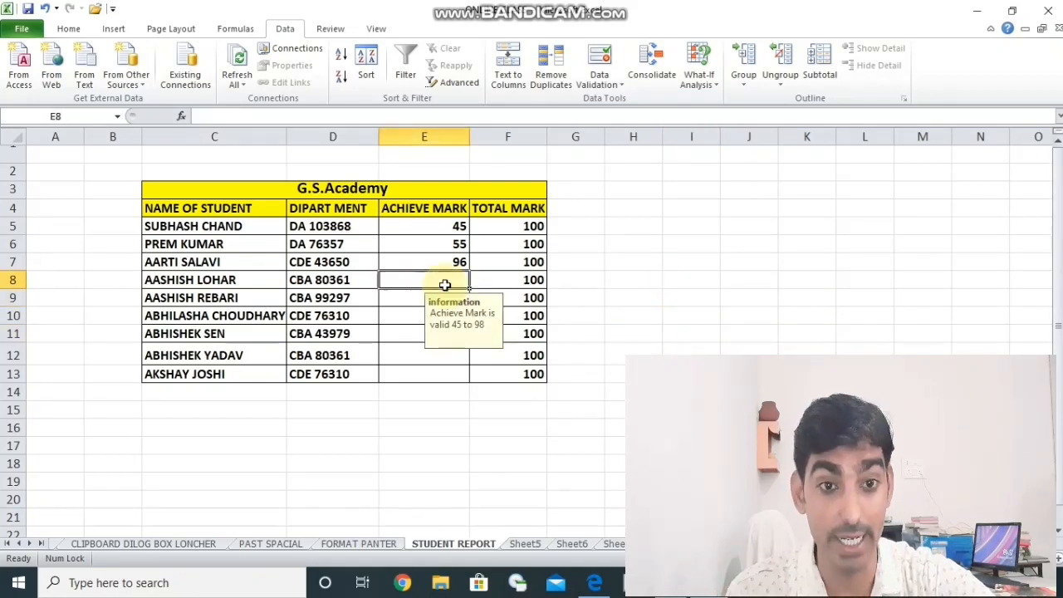
left_click(414, 335)
left_click(417, 373)
left_click(417, 354)
left_click(430, 319)
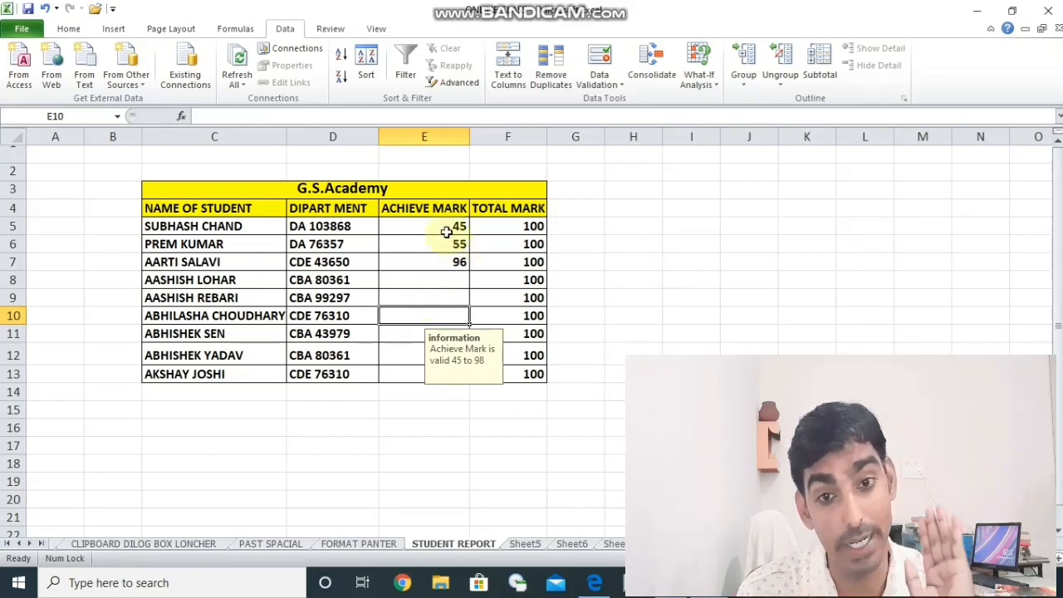
- Reopen data validation for cells E5 to E13 and give the error alert the title "info"
left_click_drag(445, 228, 435, 375)
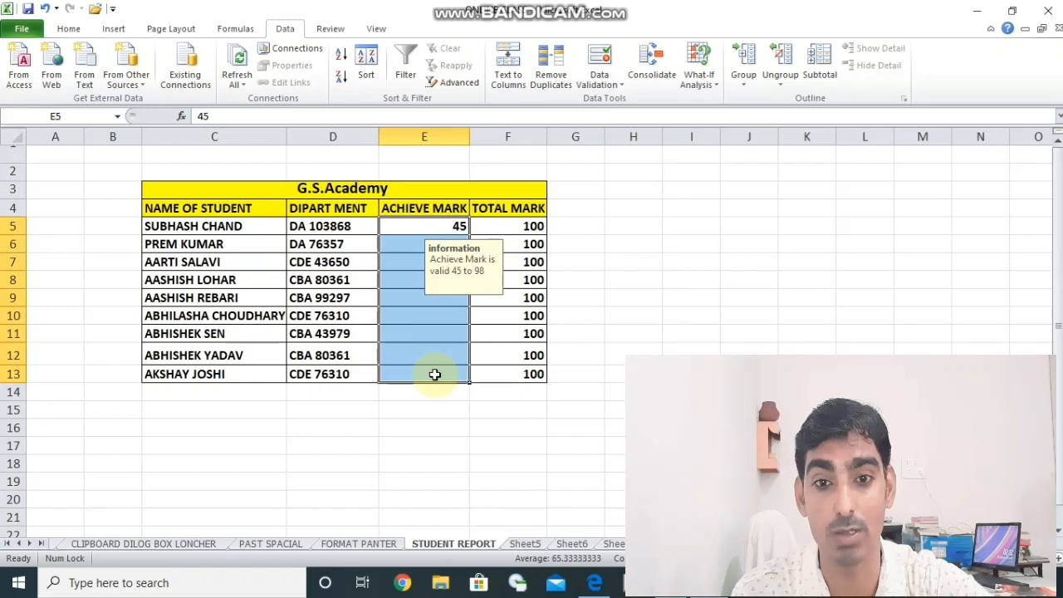
left_click(599, 84)
left_click(624, 100)
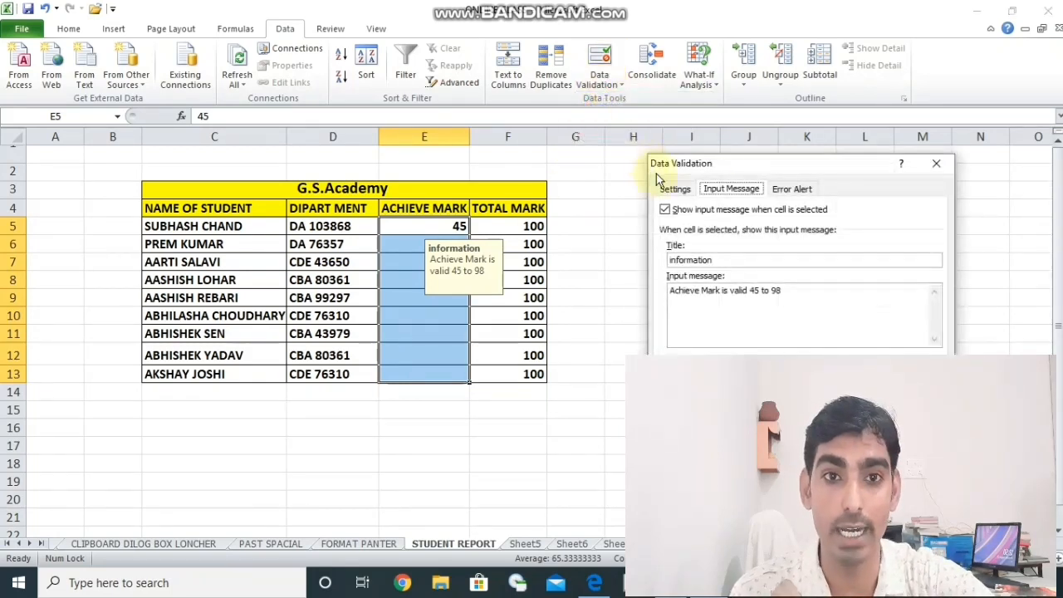
left_click(783, 191)
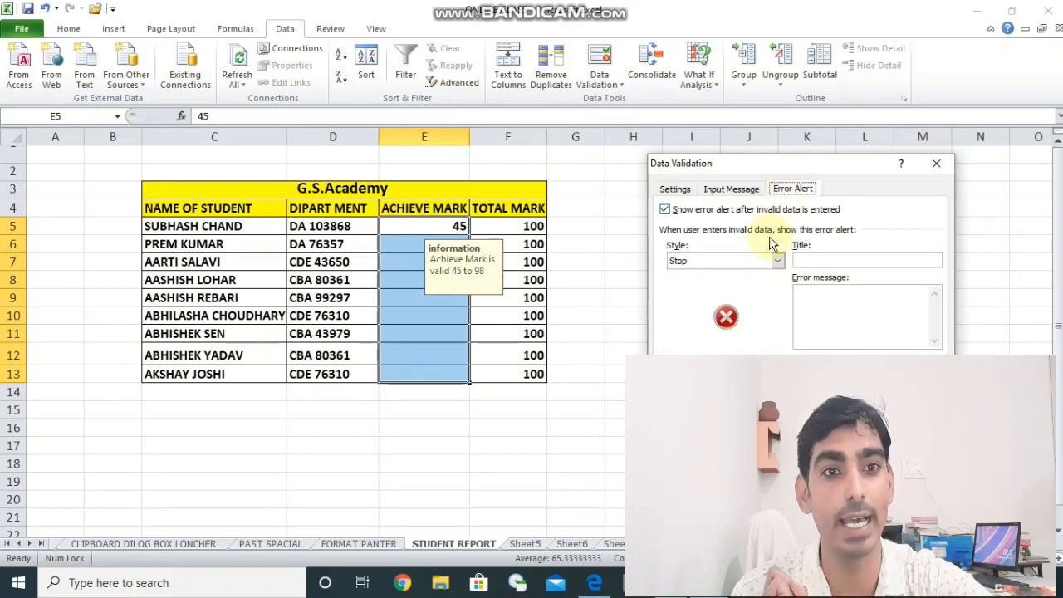
left_click(811, 260)
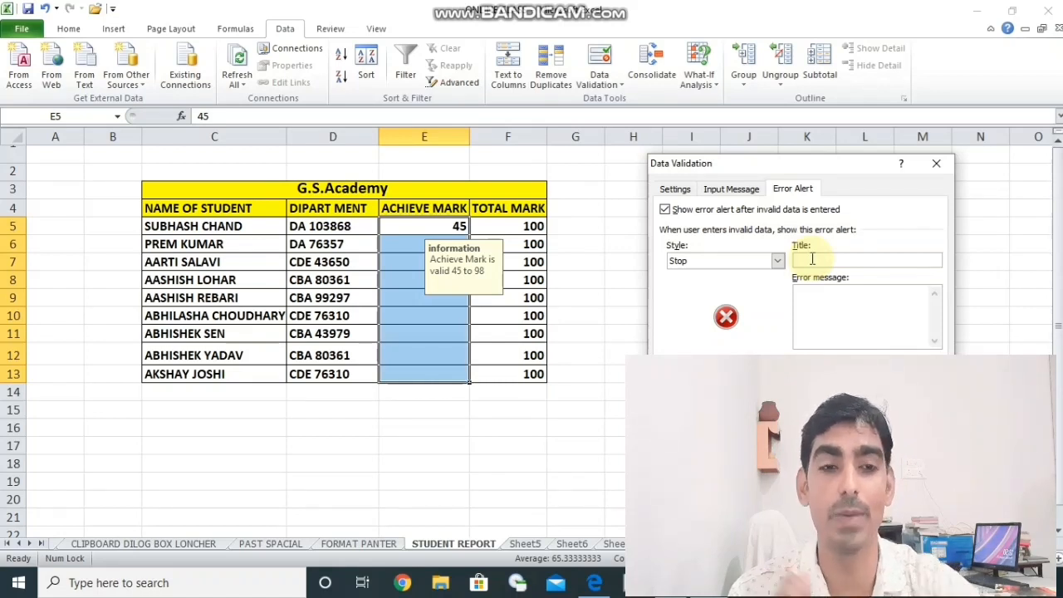
type("info")
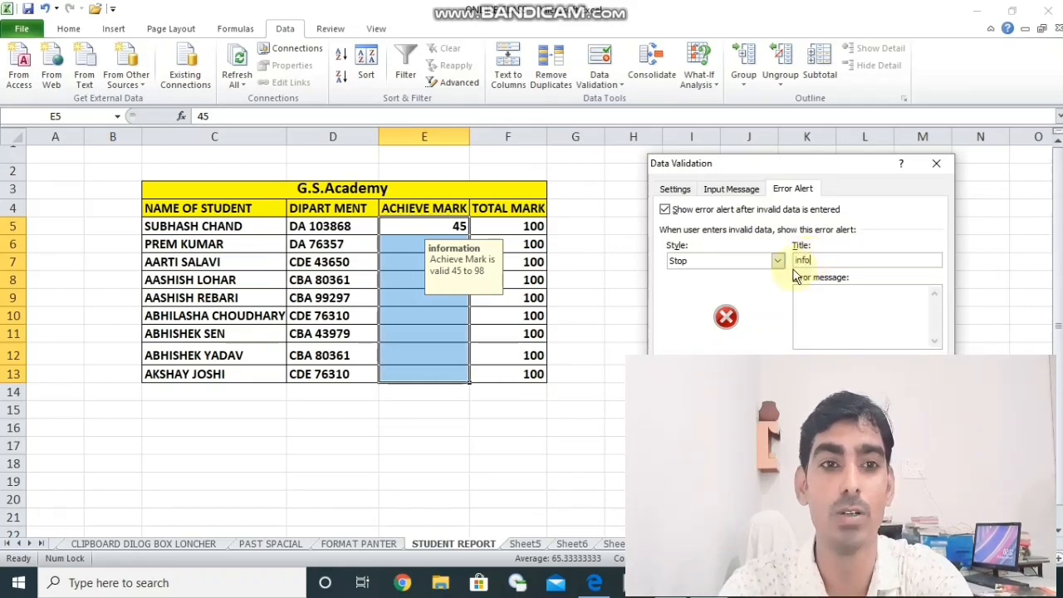
- Enter "this data is not valid try again" as the error message and apply the validation settings
left_click(813, 301)
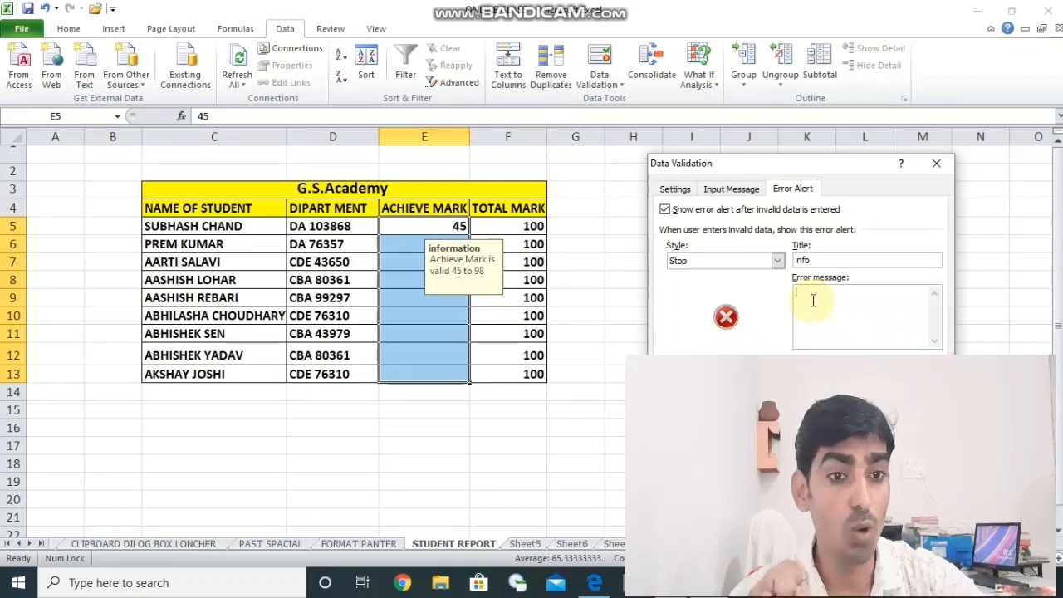
type("this")
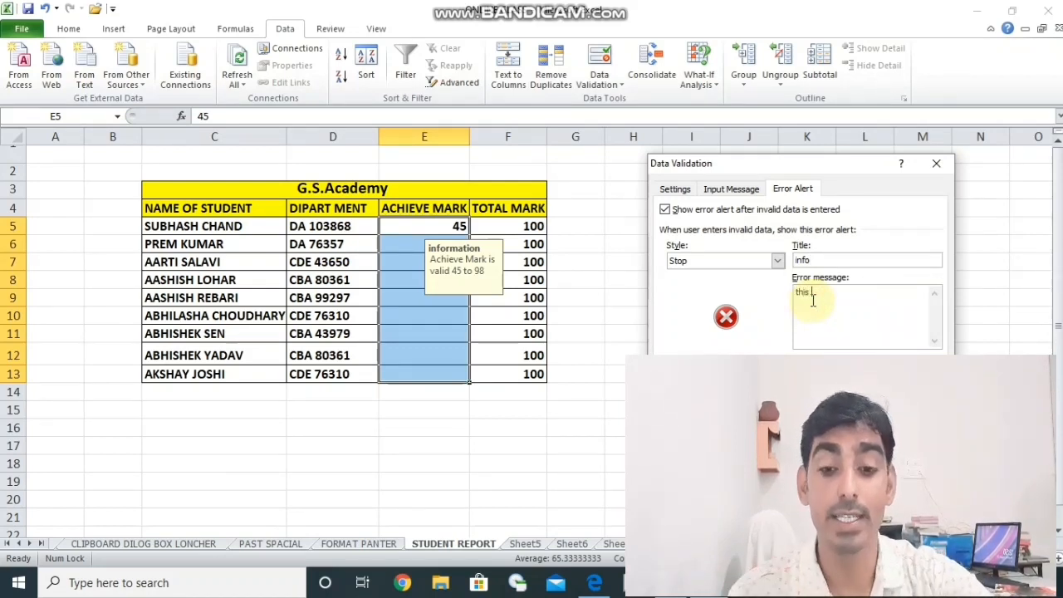
type(" dat")
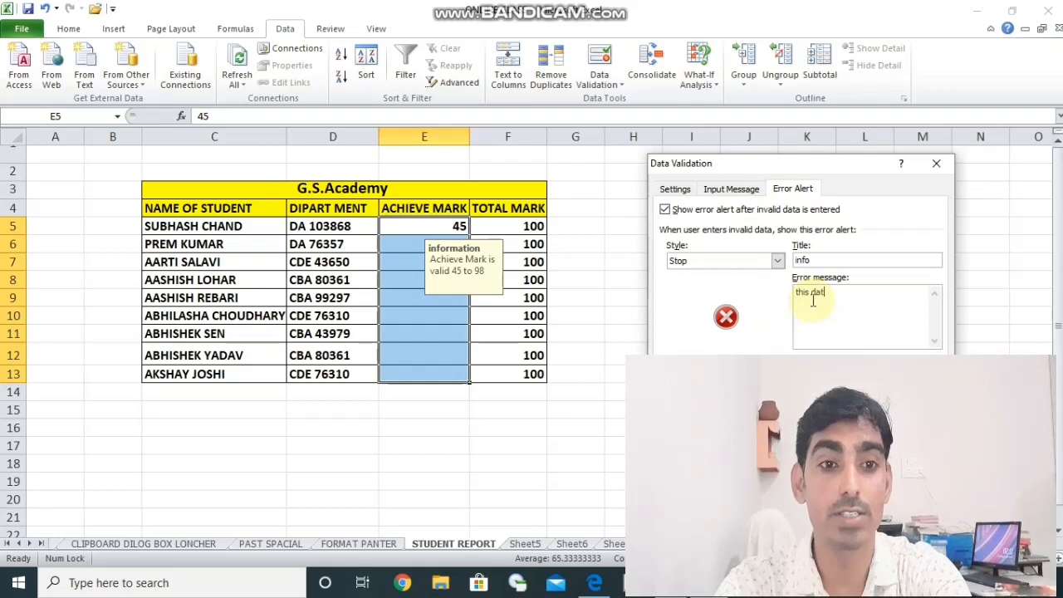
type("a is no")
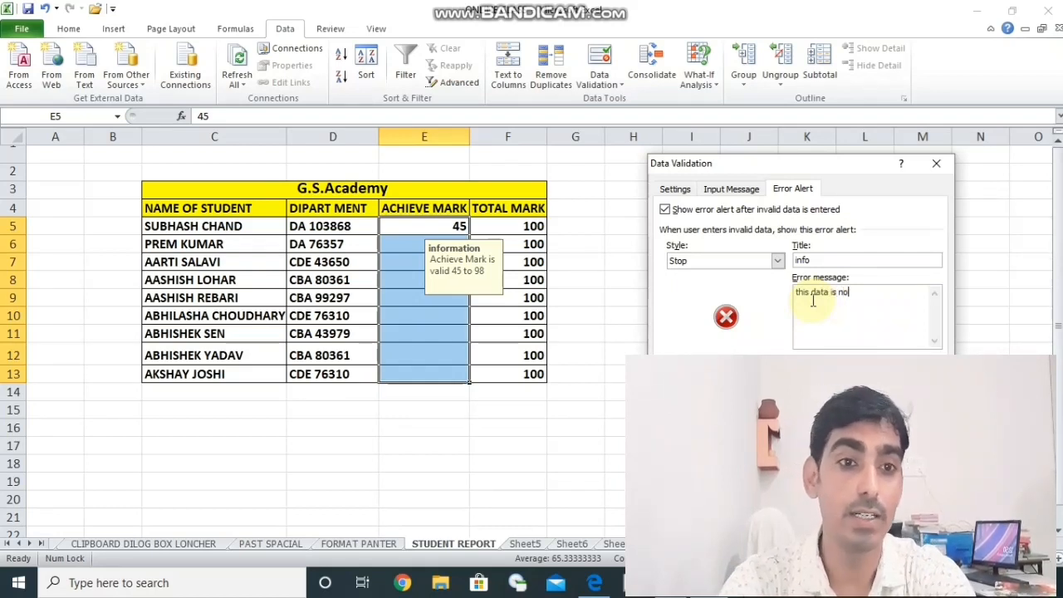
type("t va")
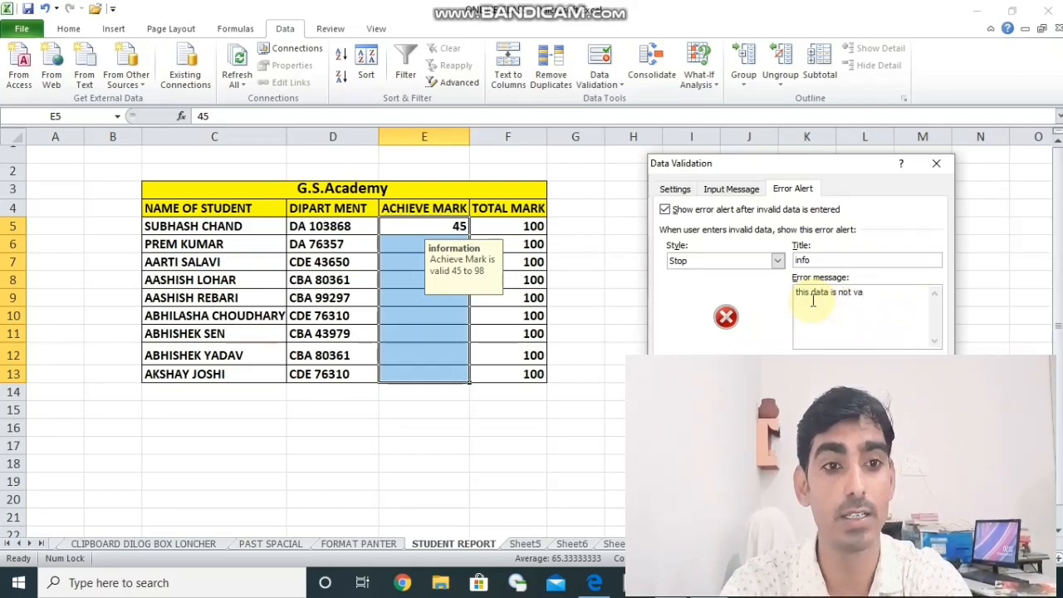
type("lid t")
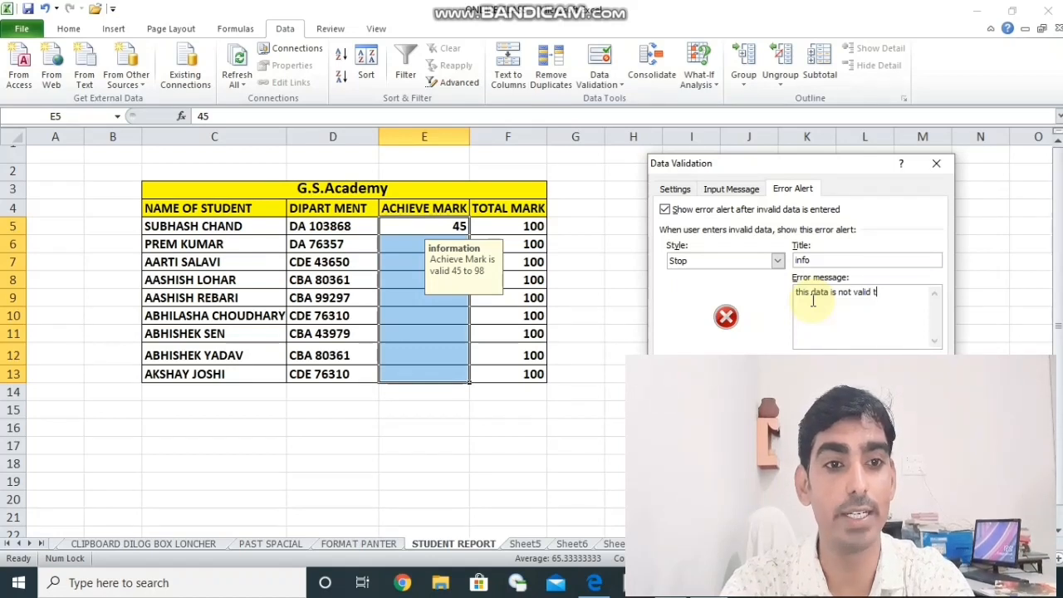
type("ry a")
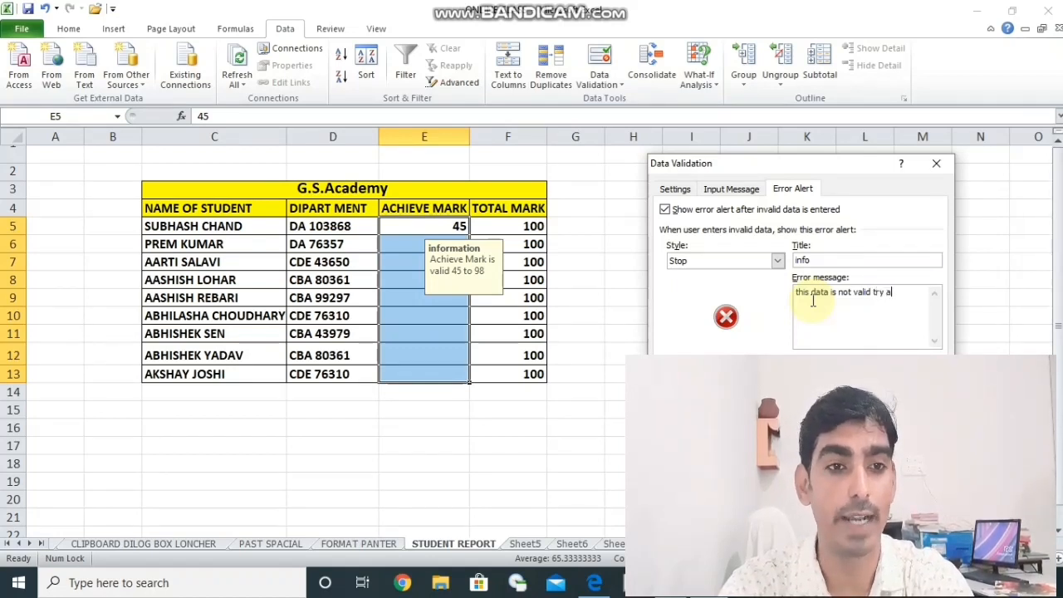
type("gain")
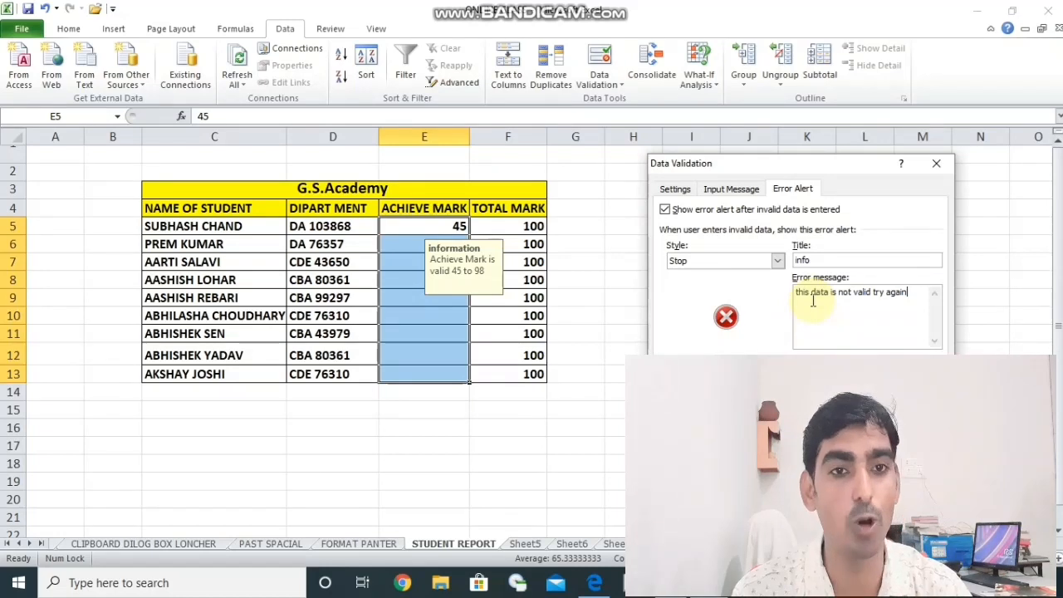
key("Return")
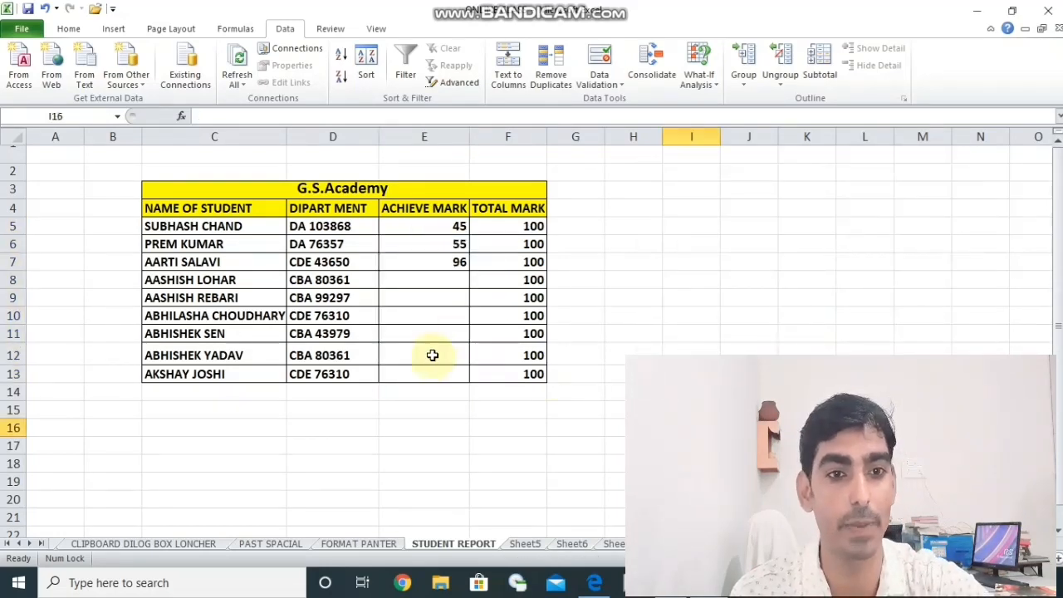
- Test the custom error alert by trying to enter 100 in cell E12, and cancel the entry
left_click(432, 354)
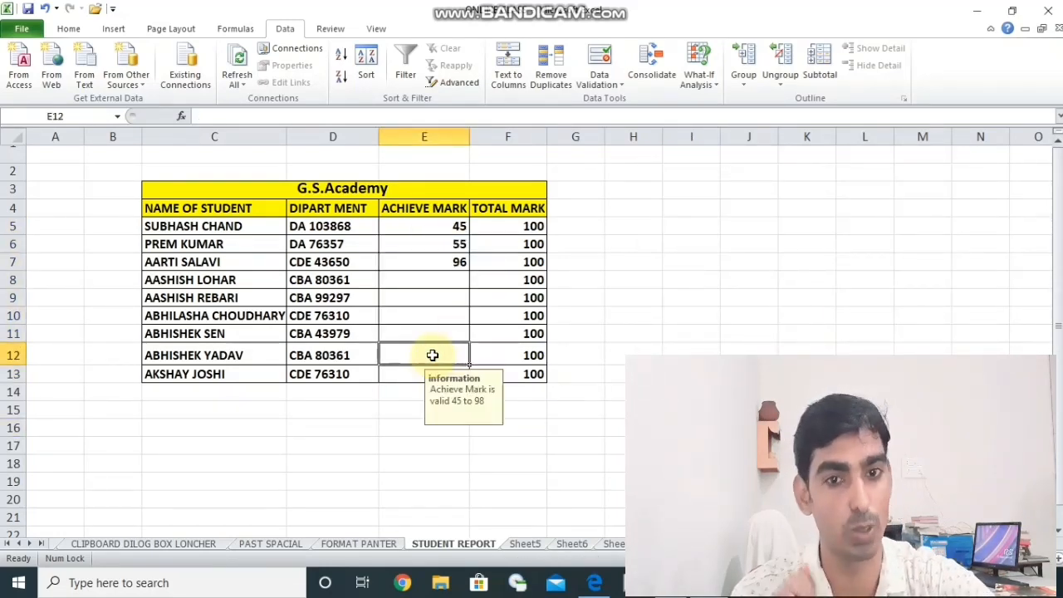
type("100")
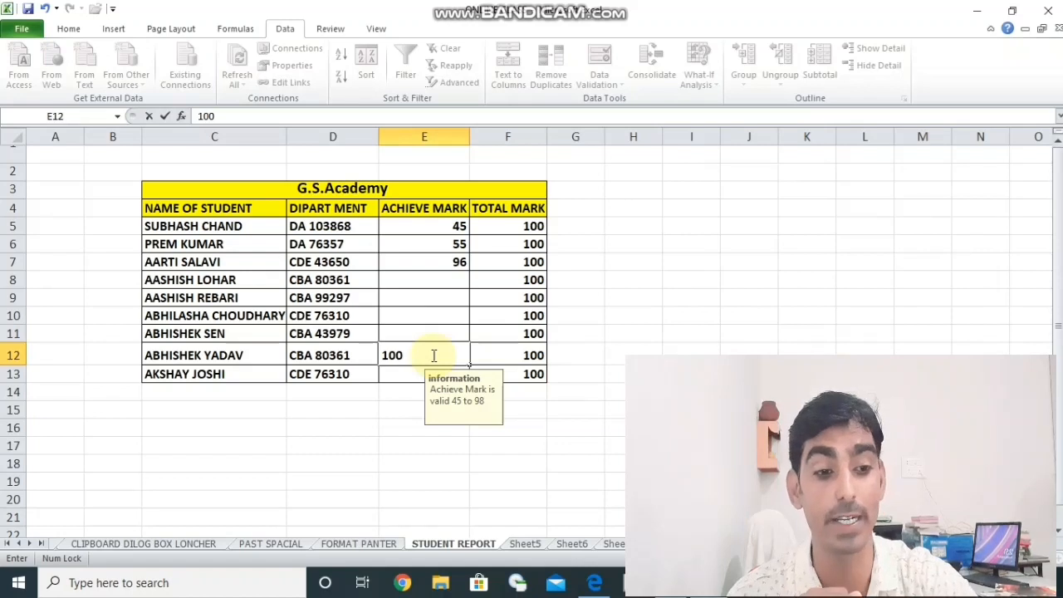
key("Return")
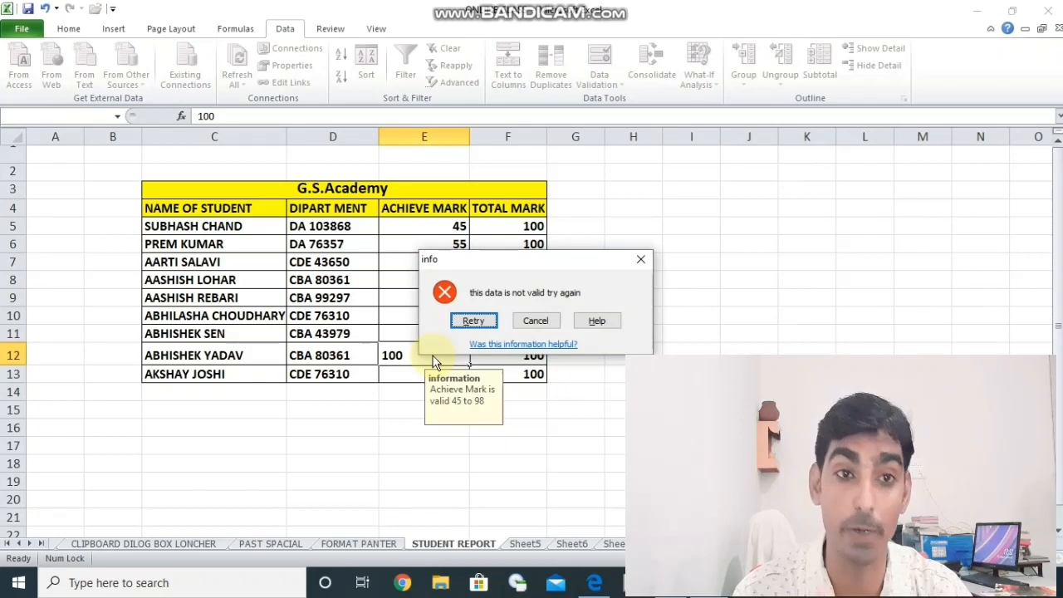
key("Return")
left_click(390, 470)
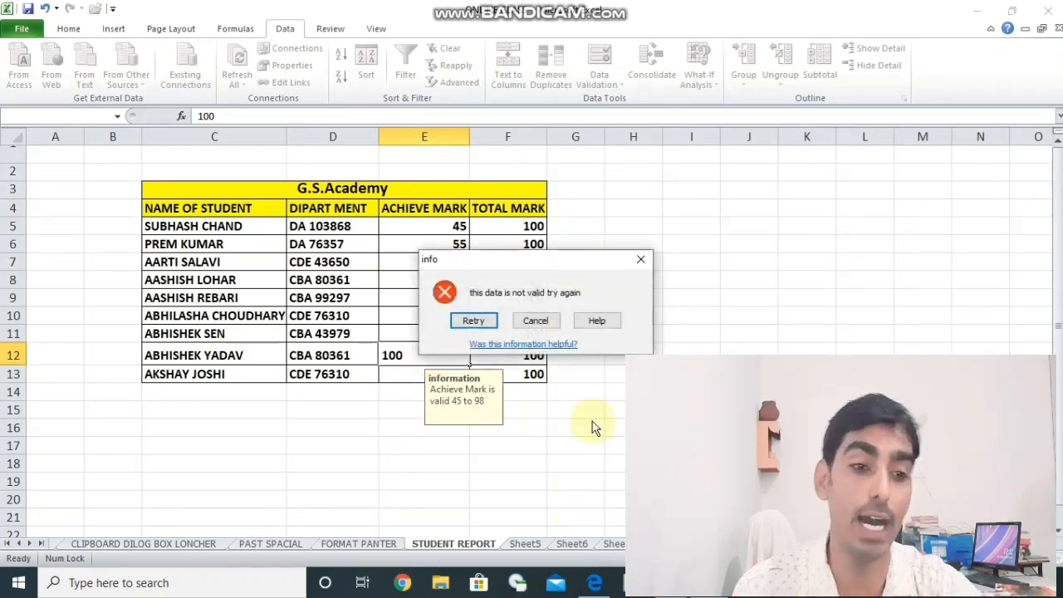
left_click(535, 320)
left_click(520, 428)
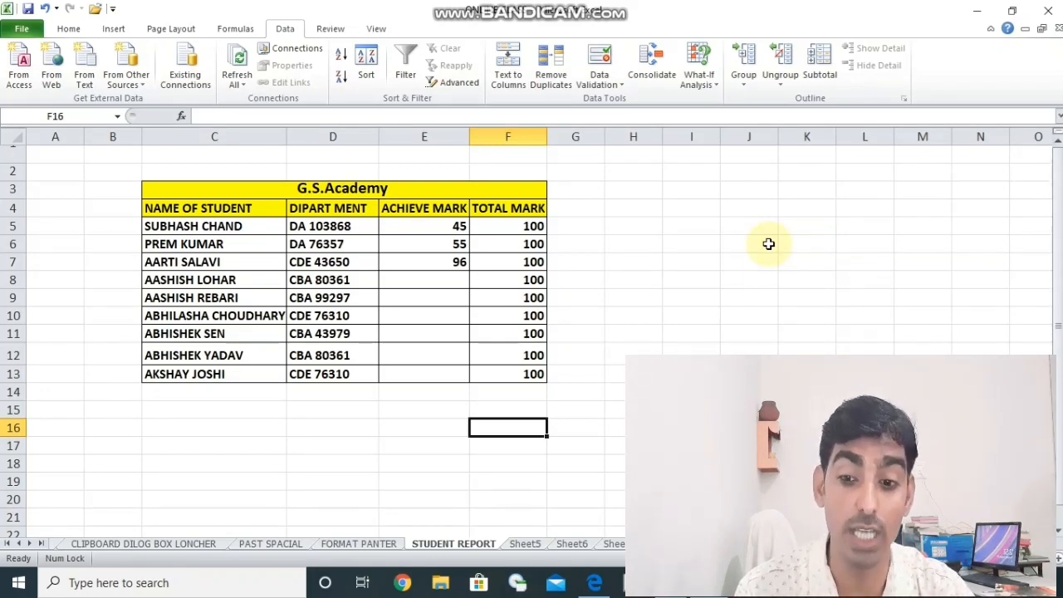
- Minimize all open windows to show the desktop, and restore the workbook window
key("super+d")
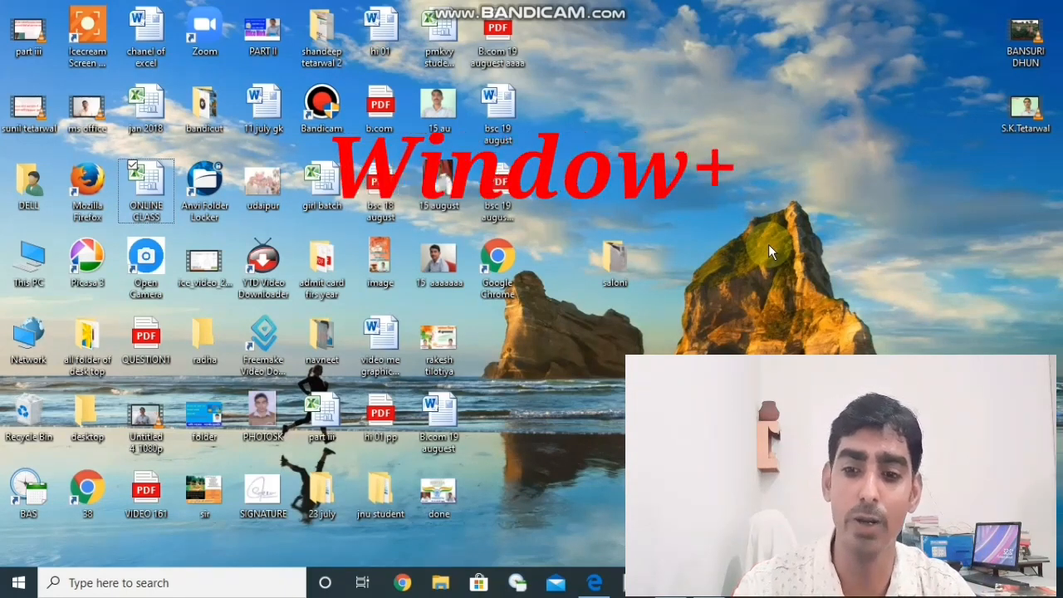
key("super+shift+m")
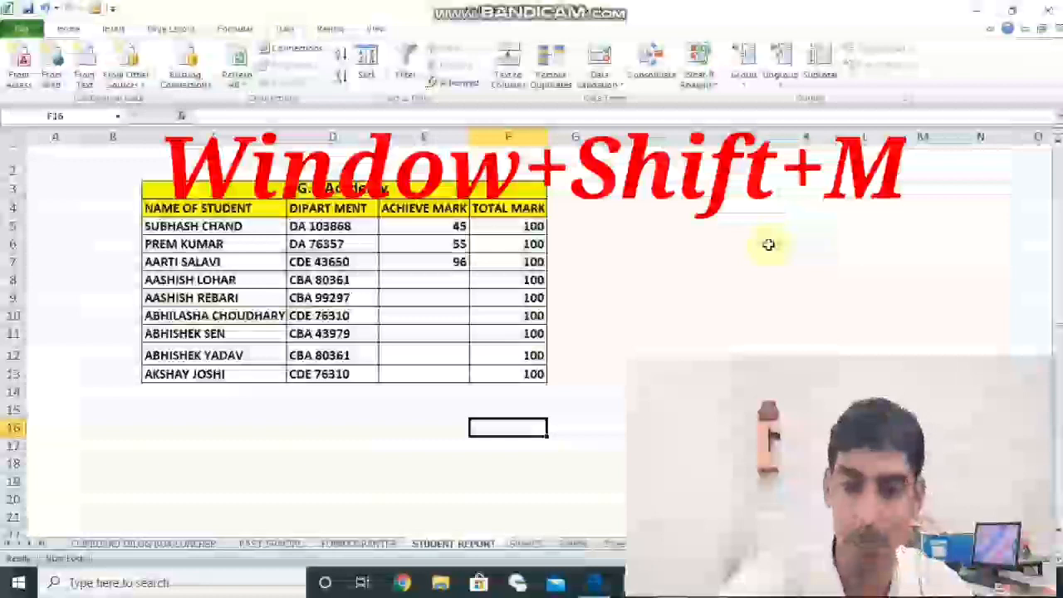